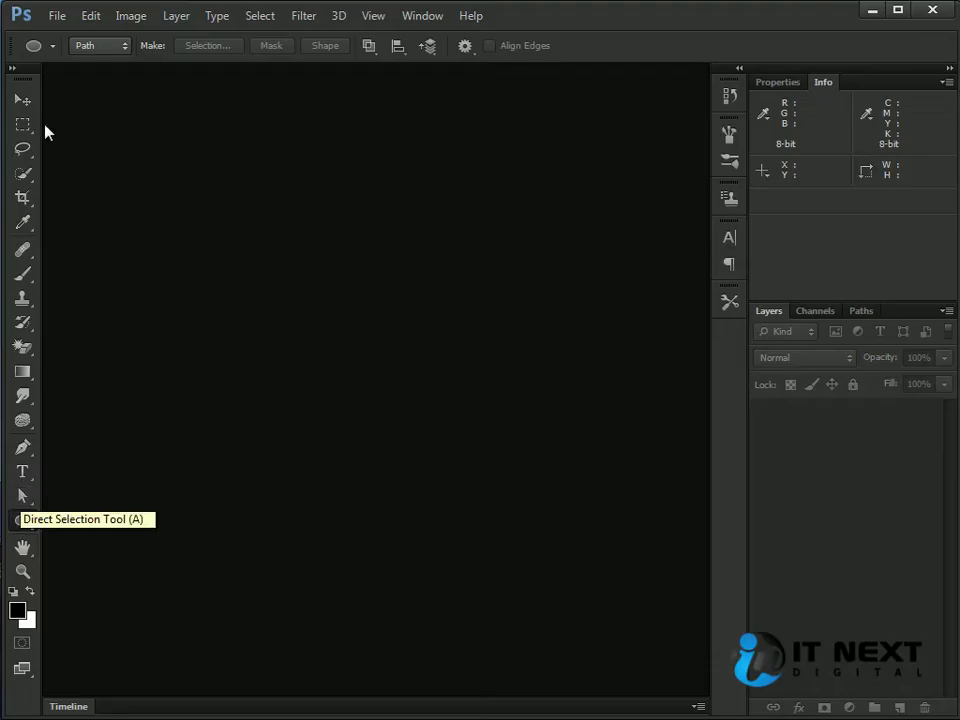
Step: Activate the Path Selection tool in place of the Direct Selection tool
left_click(25, 498)
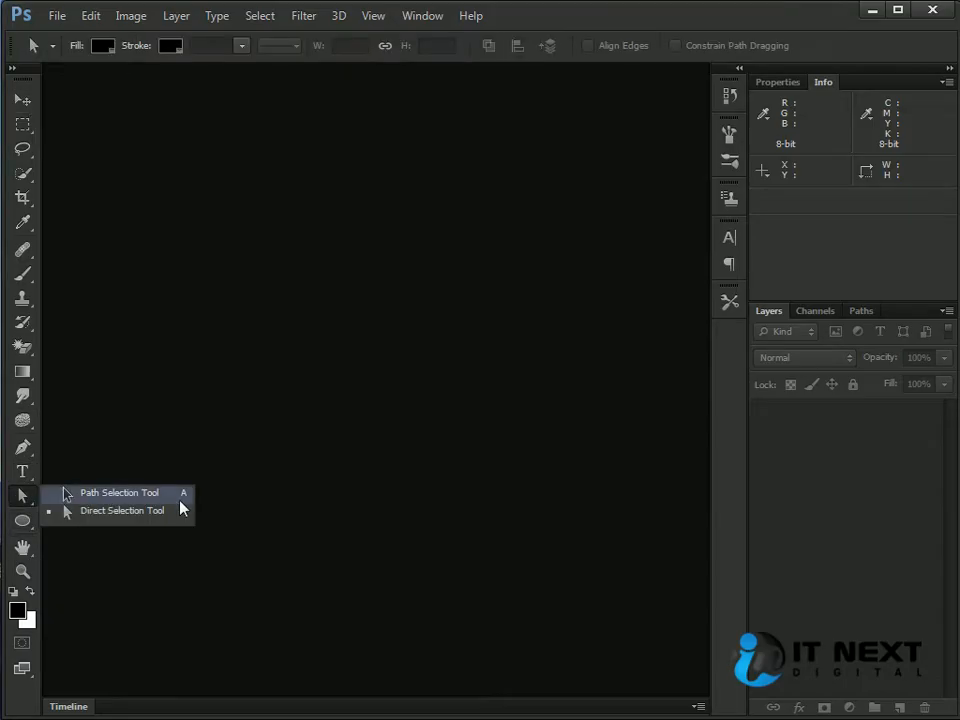
left_click(178, 514)
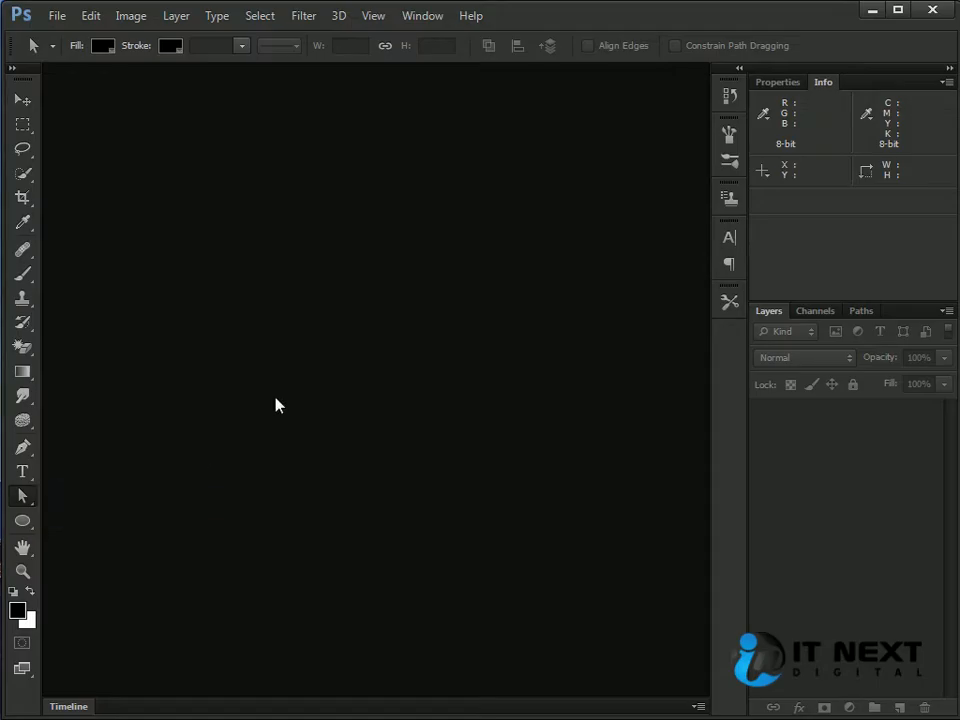
left_click(29, 499)
left_click(130, 494)
double_click(278, 405)
left_click_drag(624, 251, 622, 345)
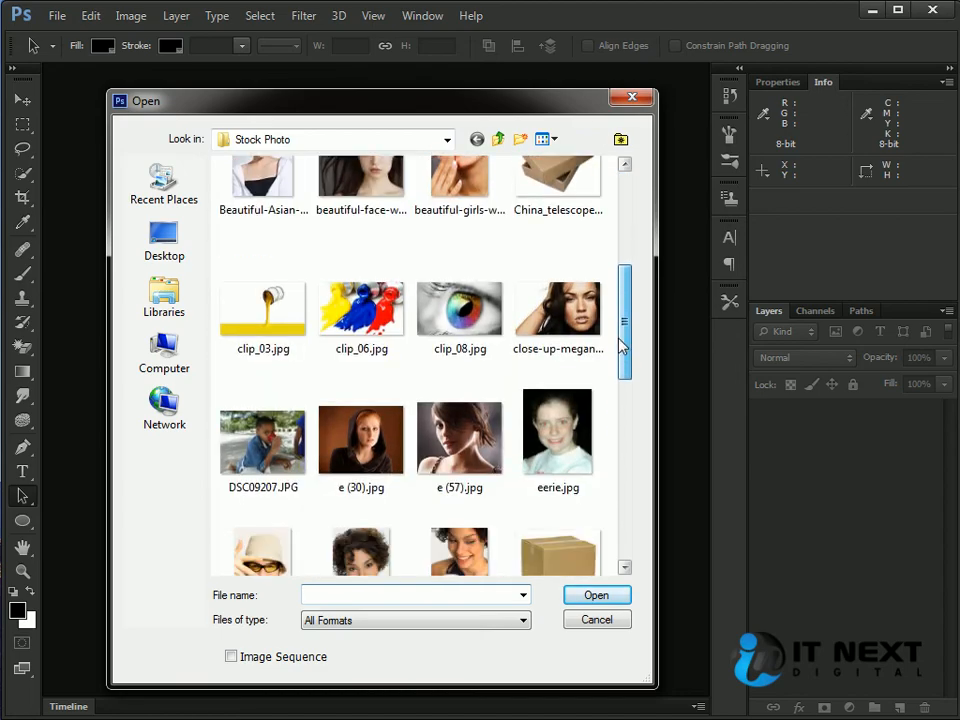
left_click(633, 97)
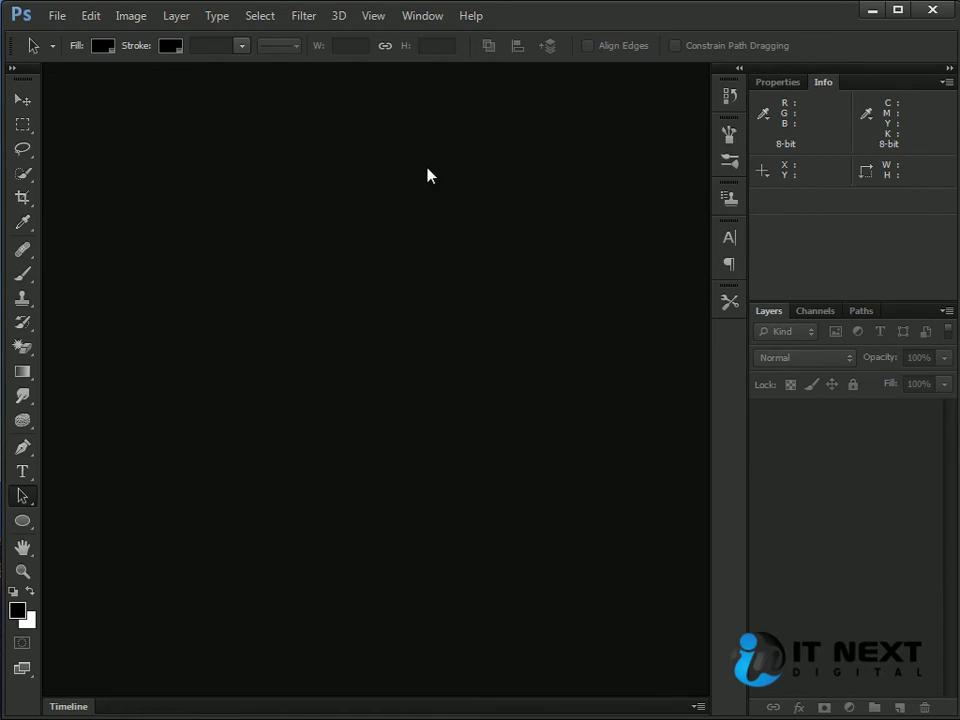
Step: Create a new white RGB document of 873 × 672 px at 150 pixels/inch and move its window toward the middle of the workspace
key("ctrl+n")
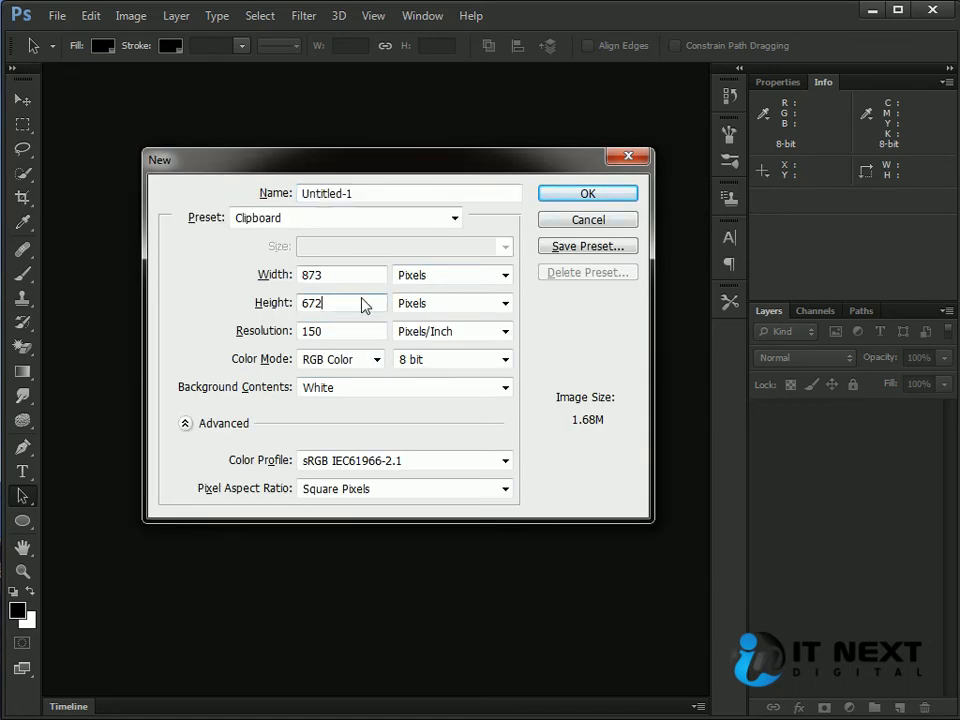
left_click(555, 198)
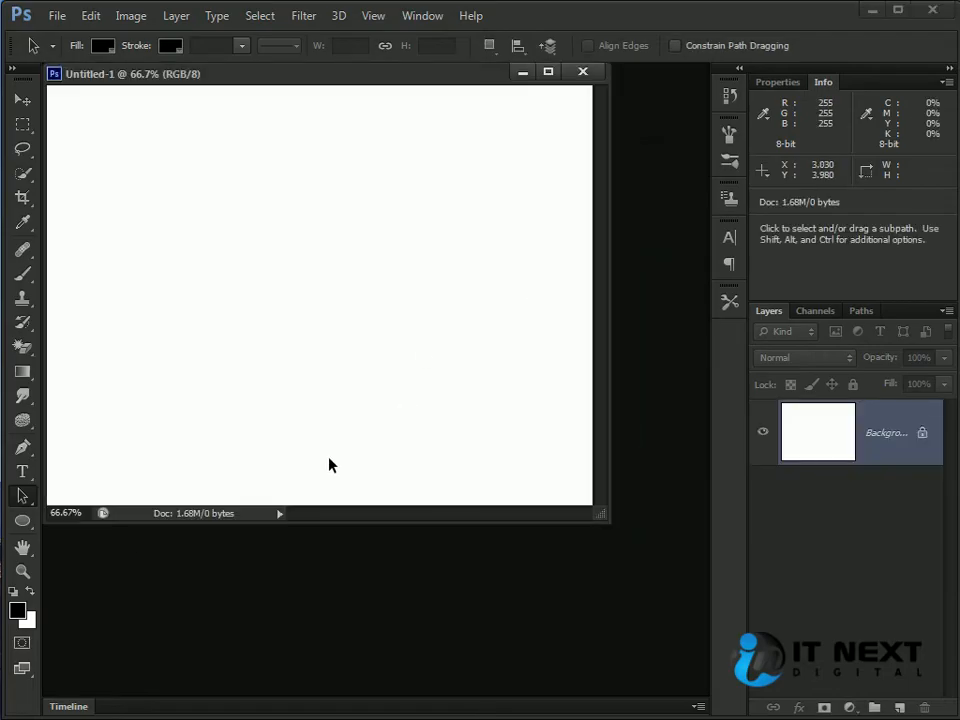
left_click_drag(332, 84, 387, 148)
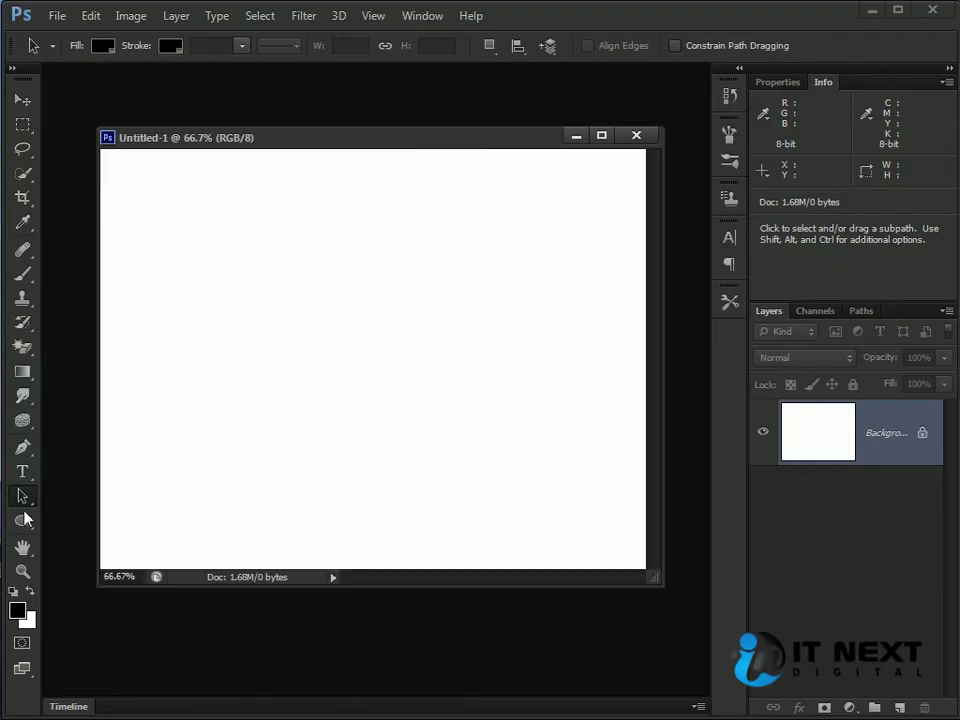
Step: Draw a rectangular path in the upper-middle area of the canvas with the Rectangle tool
left_click(24, 522)
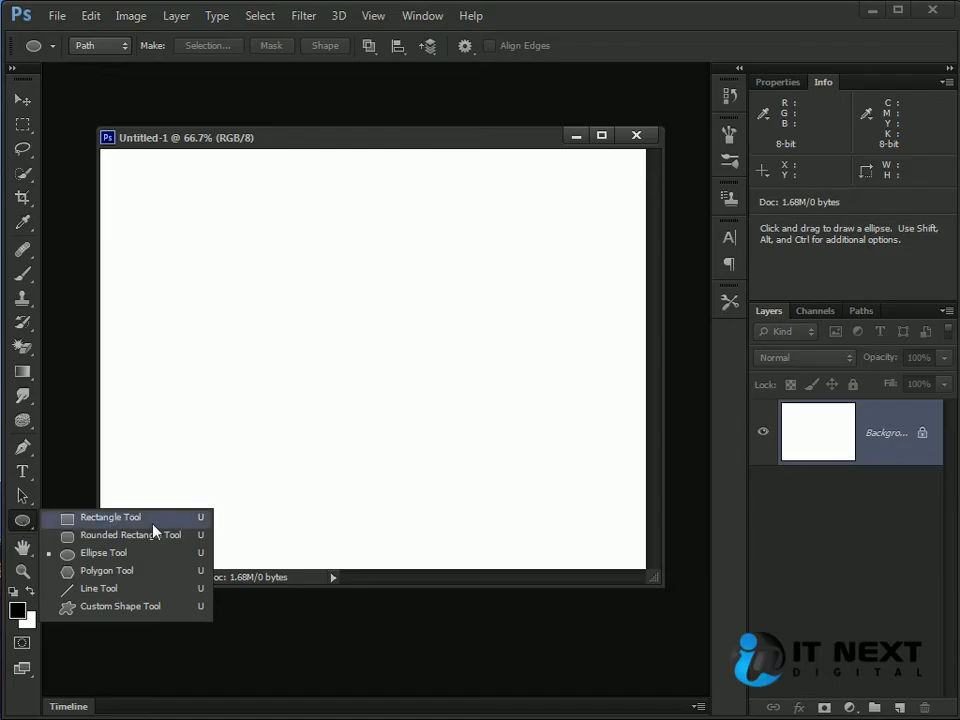
left_click(153, 524)
left_click_drag(209, 247, 432, 398)
Step: Make a rectangular marquee selection and add two overlapping rectangles to it at the lower right
left_click(23, 124)
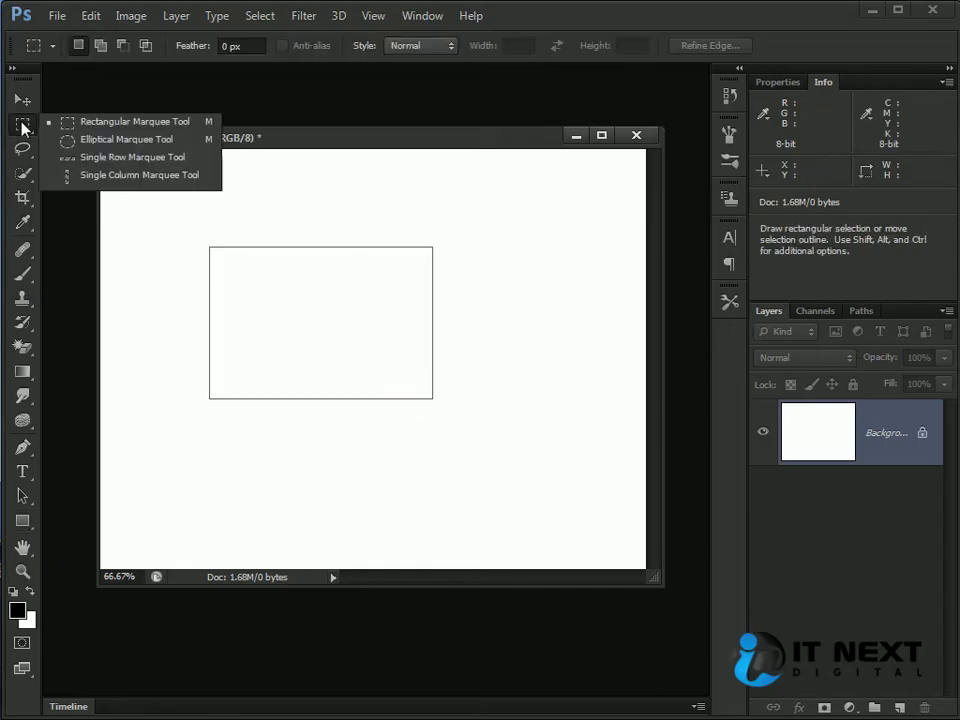
left_click(516, 138)
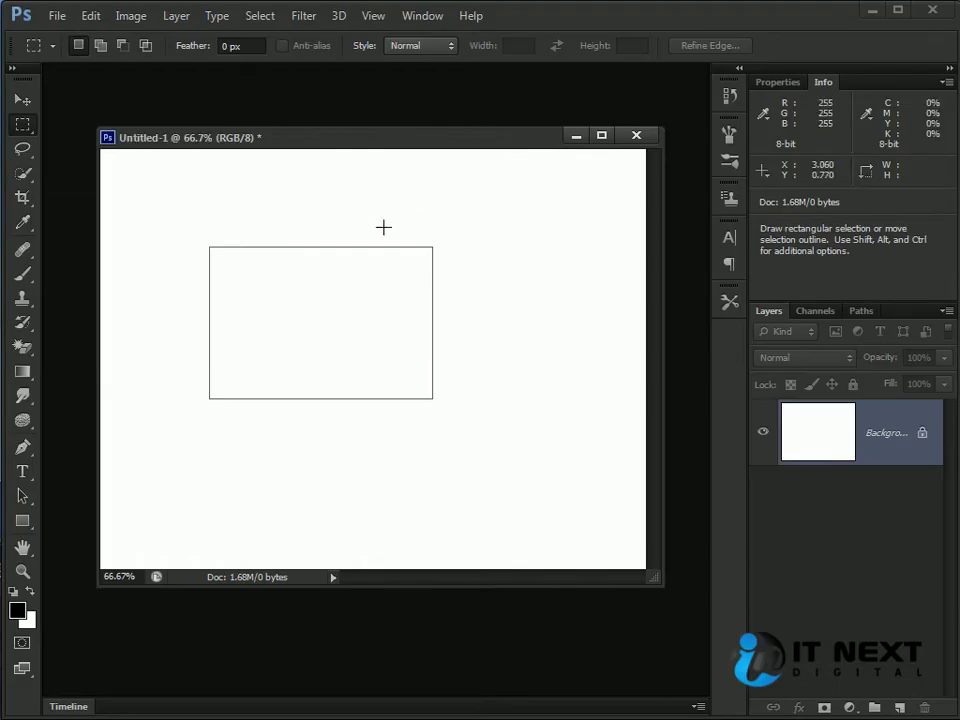
left_click_drag(189, 209, 431, 377)
left_click_drag(370, 337, 516, 458)
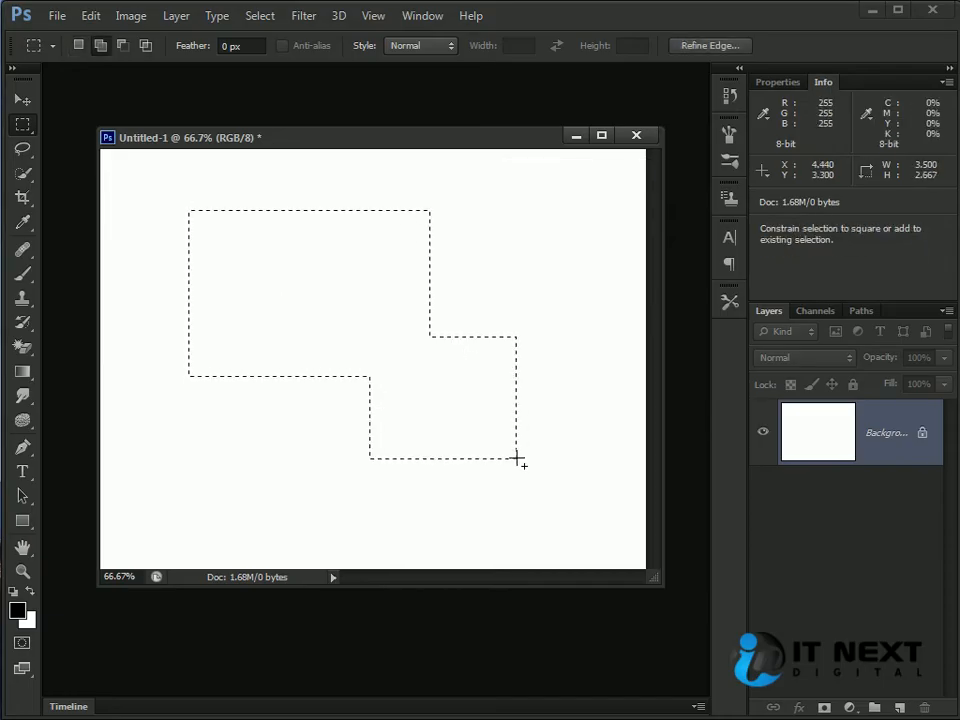
left_click_drag(487, 296, 570, 392)
Step: Undo the two selection additions and deselect the remaining rectangular marquee
key("ctrl+alt+z")
key("ctrl+alt+z")
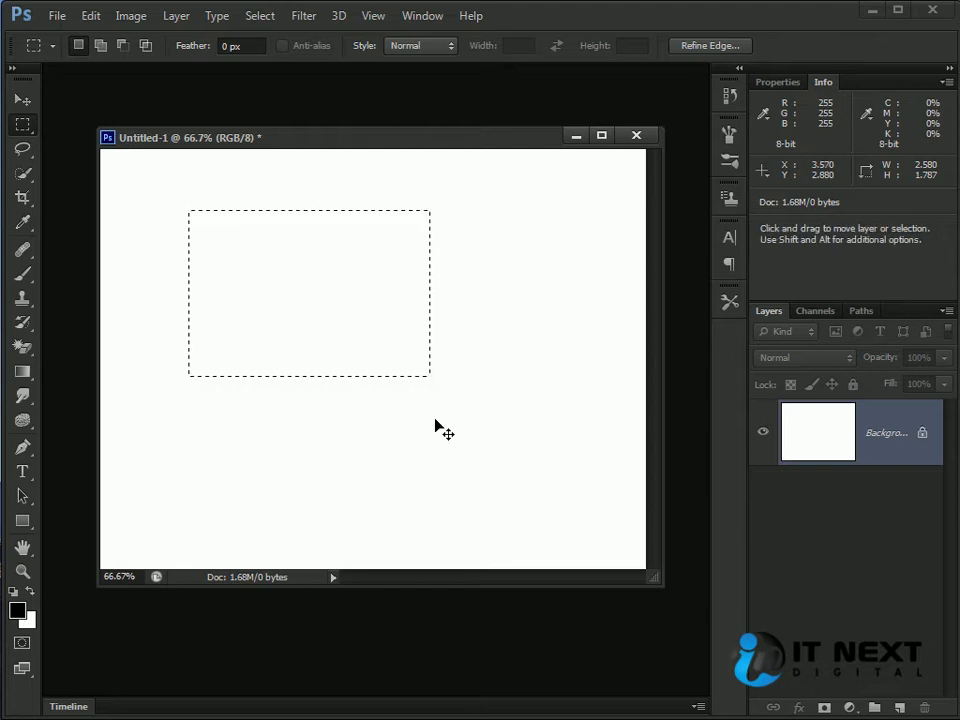
key("ctrl+d")
Step: Draw six overlapping rectangular and square paths of different sizes across the canvas with the Rectangle tool
left_click(23, 521)
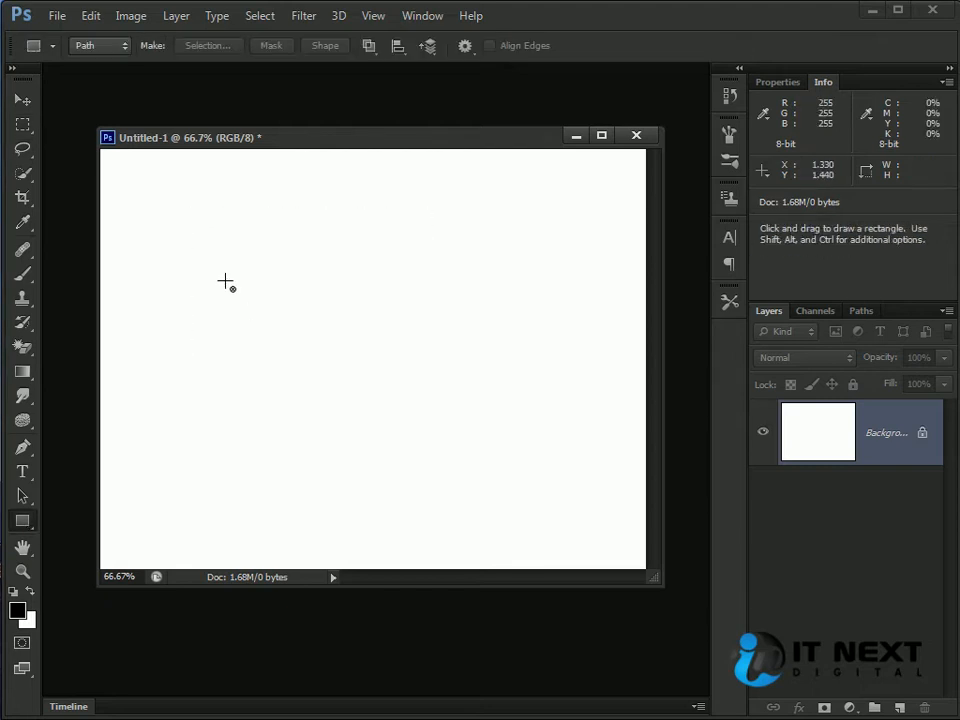
left_click_drag(179, 216, 391, 429)
left_click_drag(317, 350, 468, 486)
left_click_drag(343, 259, 547, 423)
left_click_drag(425, 317, 576, 450)
left_click_drag(458, 225, 540, 299)
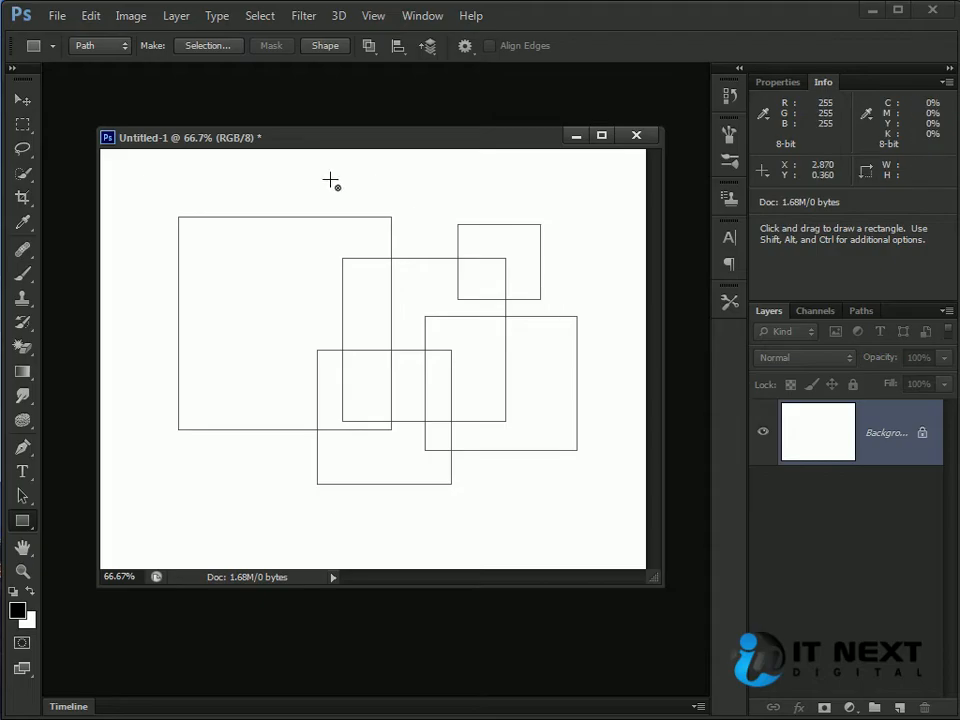
left_click_drag(146, 192, 272, 311)
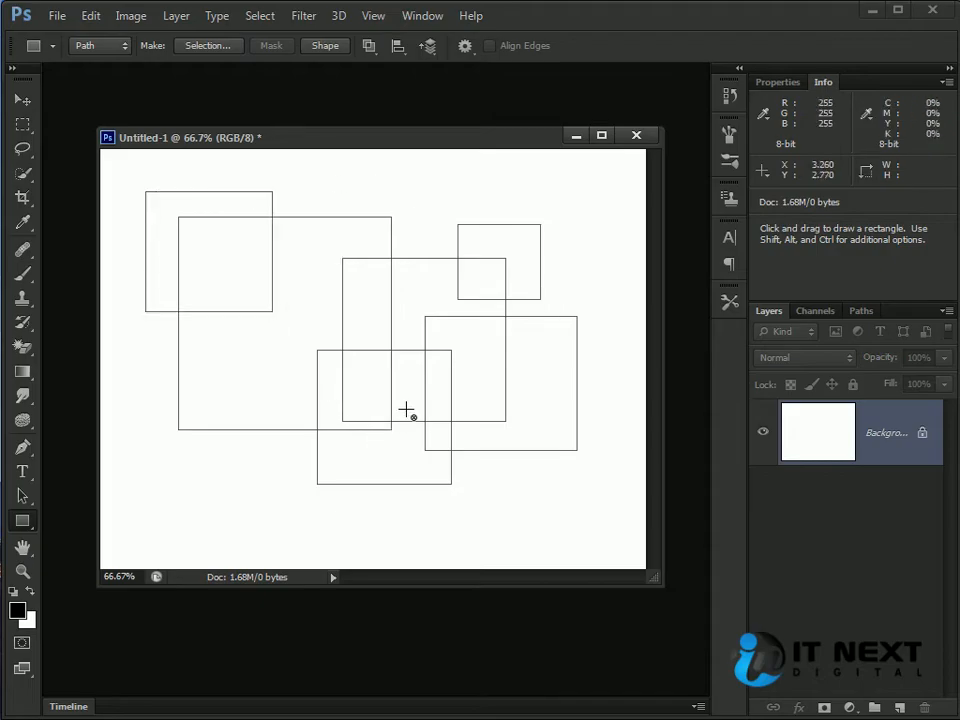
Step: Examine how the drawn rectangles are stored as a path compared with the document's layers
left_click(860, 311)
left_click(113, 47)
left_click(113, 50)
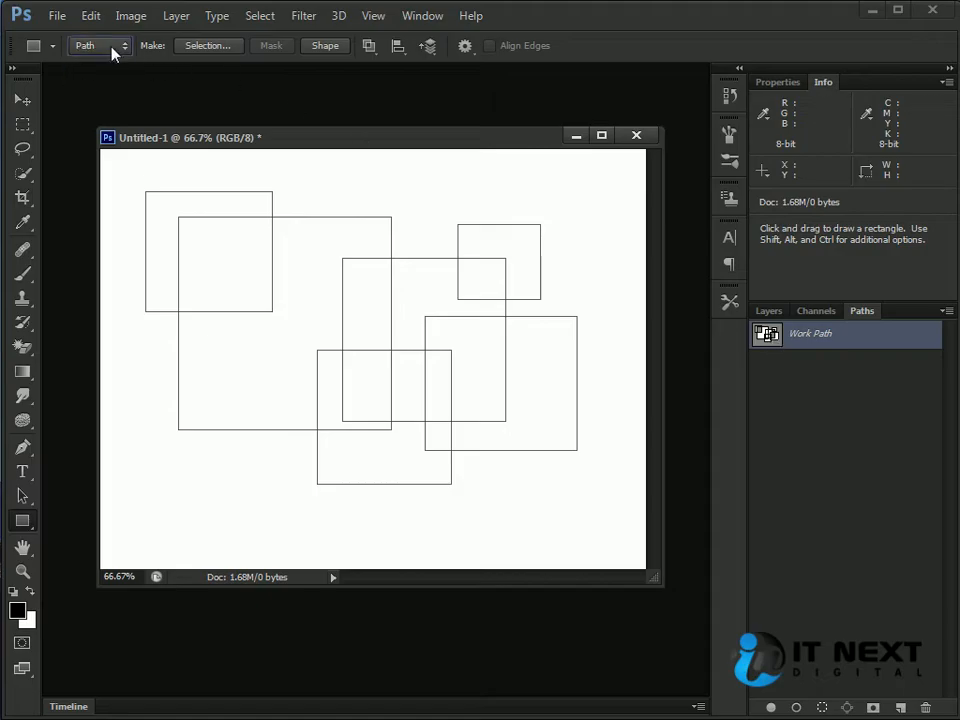
left_click(767, 314)
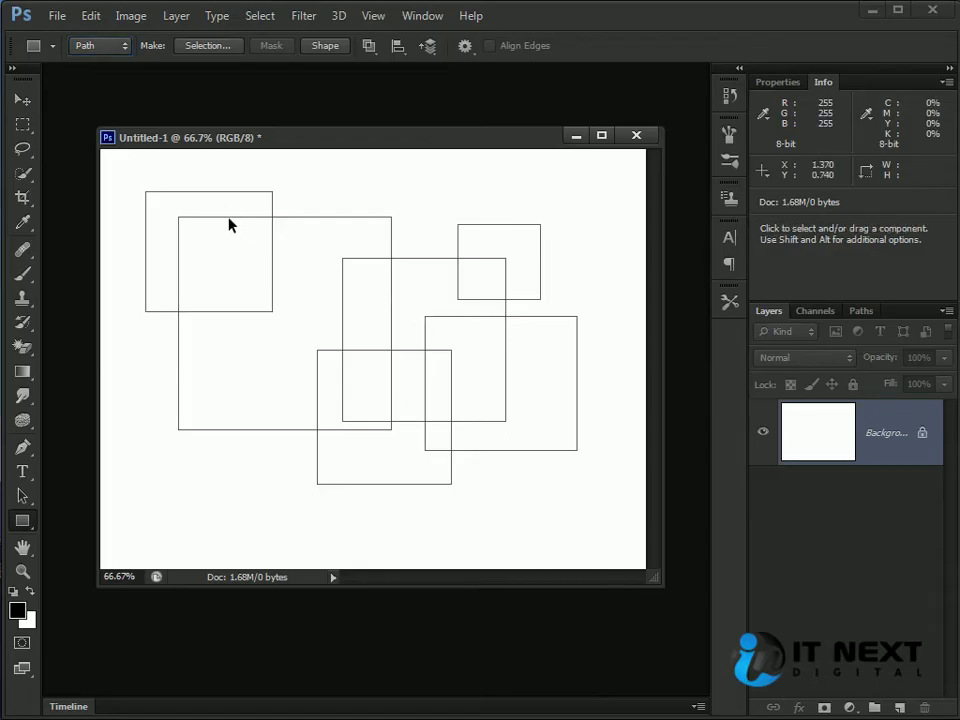
Step: Convert the overlapping rectangle paths into a selection and deselect it
key("v")
key("ctrl+Return")
key("ctrl+d")
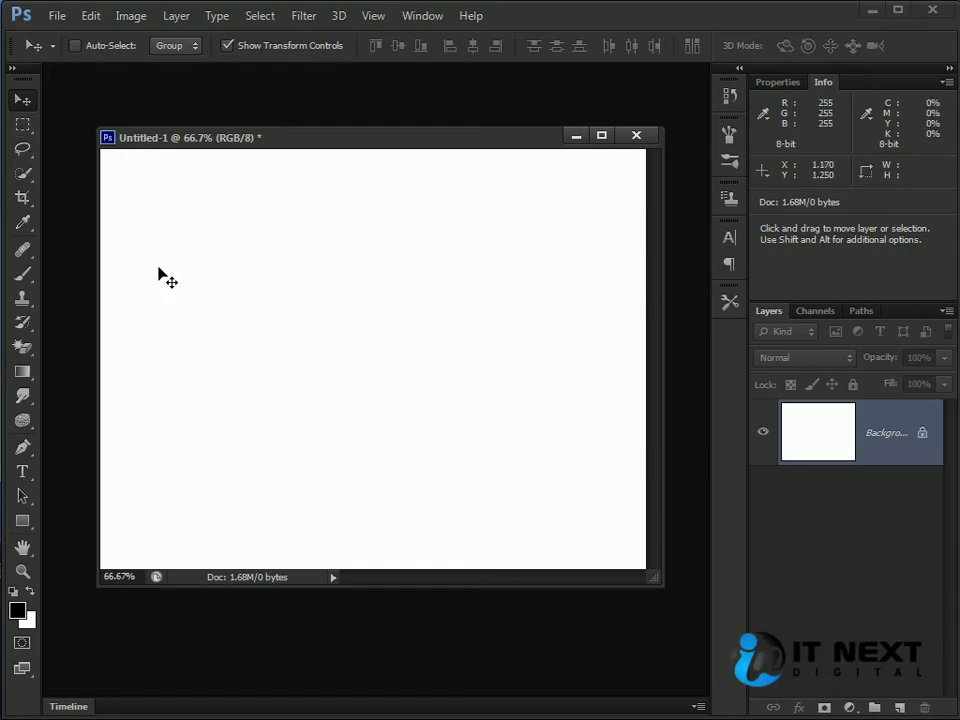
Step: Draw a square path of about 386 × 386 px and switch the Rectangle tool's mode from Path to Shape
left_click(29, 521)
left_click_drag(192, 219, 452, 460)
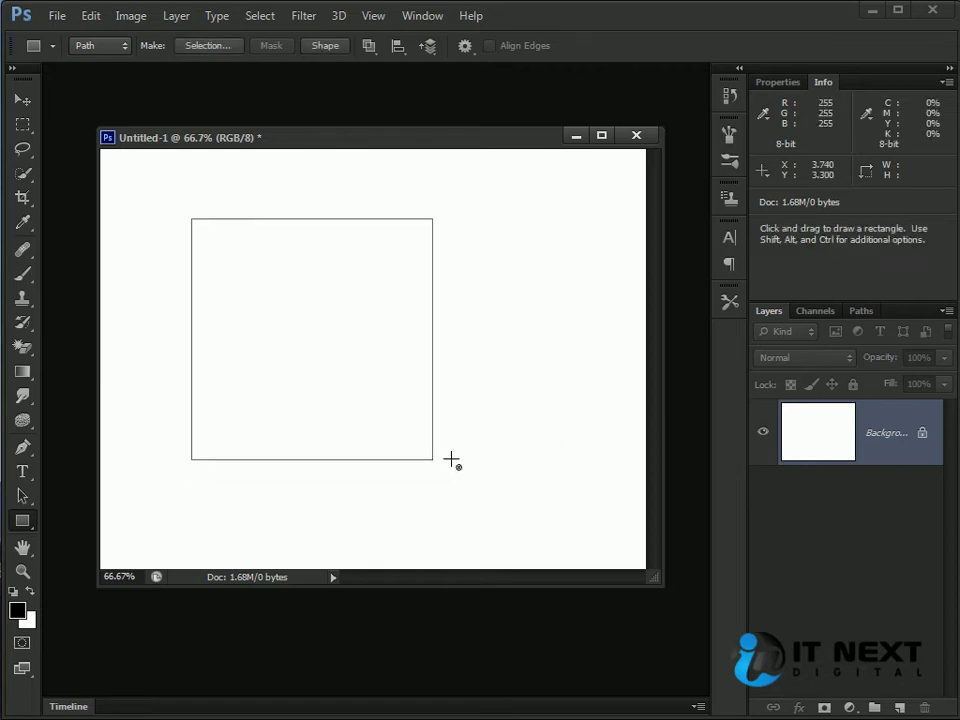
left_click(118, 46)
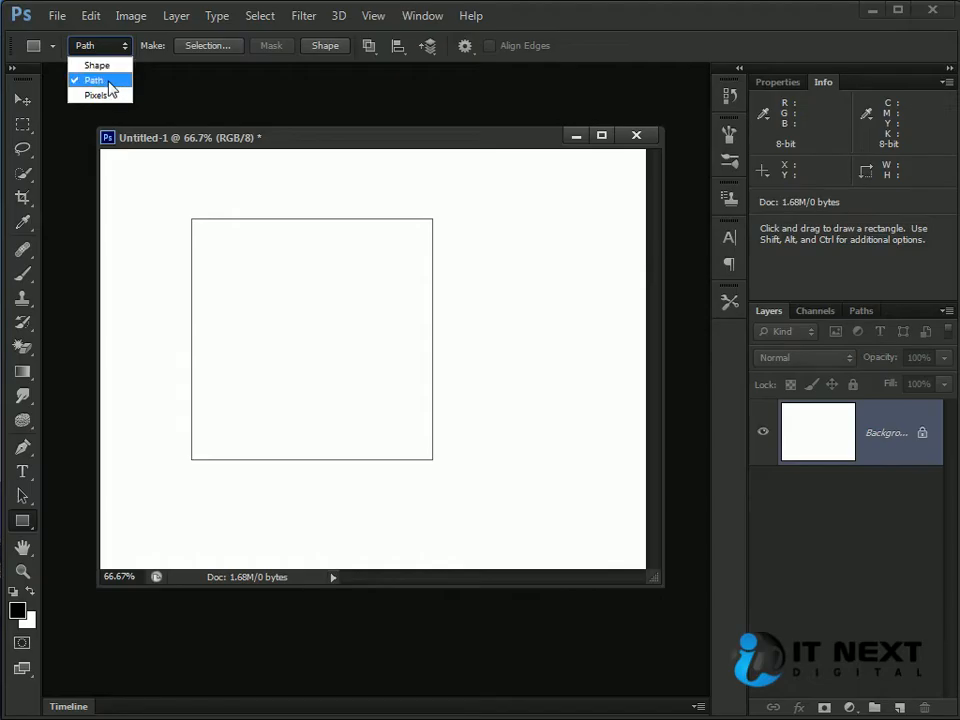
left_click(108, 67)
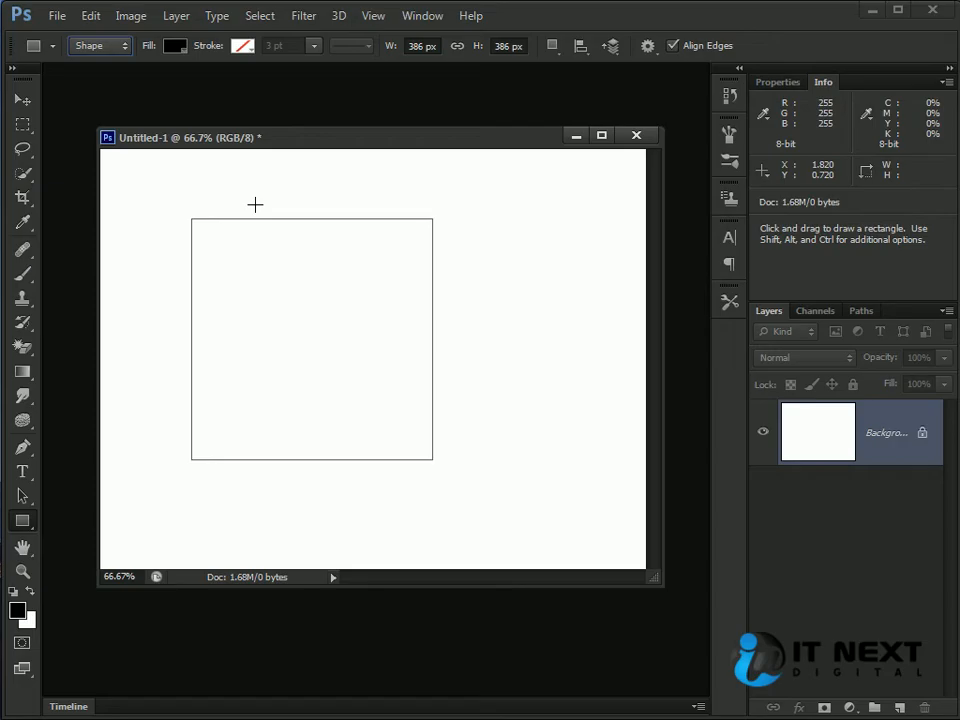
Step: Set the foreground color to yellow and draw a filled rectangle shape of about 465 × 380 px
left_click(16, 609)
left_click_drag(760, 300, 853, 246)
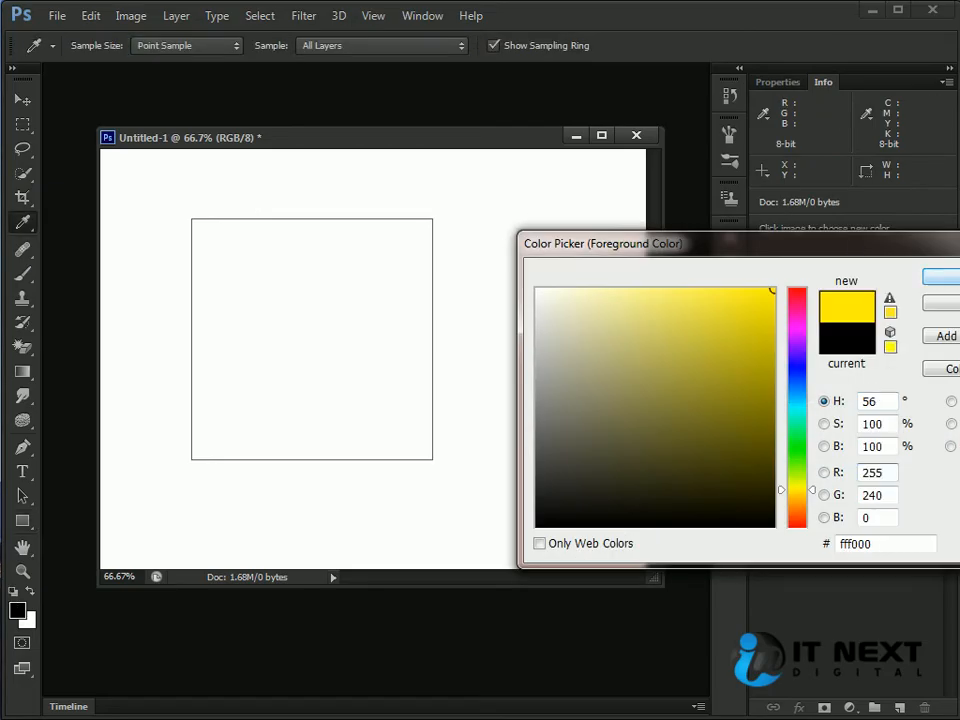
left_click(940, 277)
left_click_drag(159, 209, 449, 446)
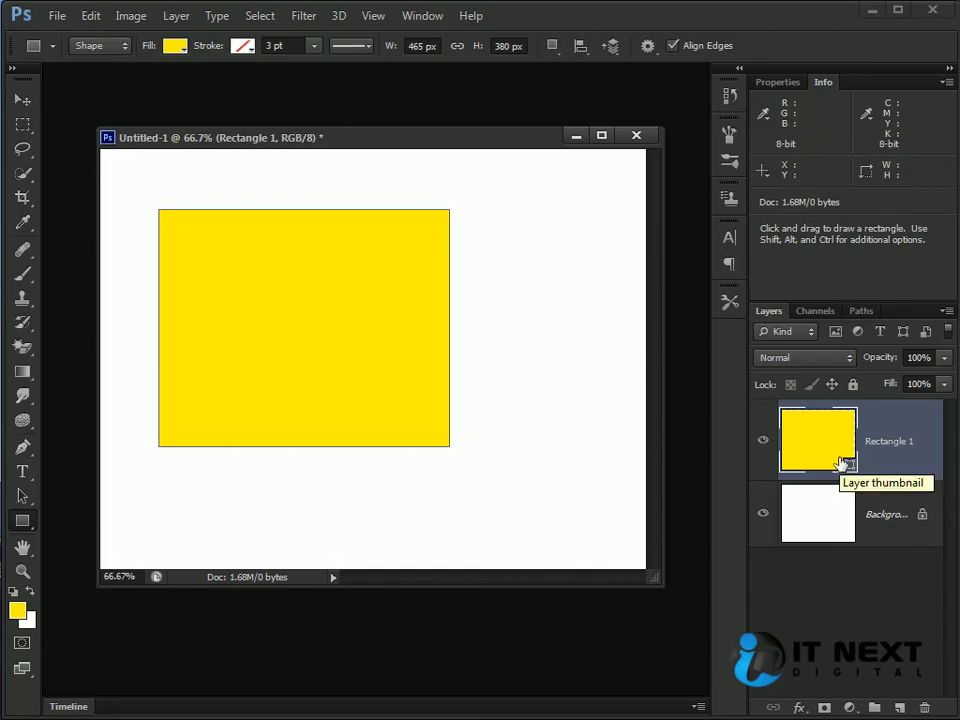
Step: Close the current document without saving and create a new white document of 873 × 672 px at 150 pixels/inch
left_click(858, 312)
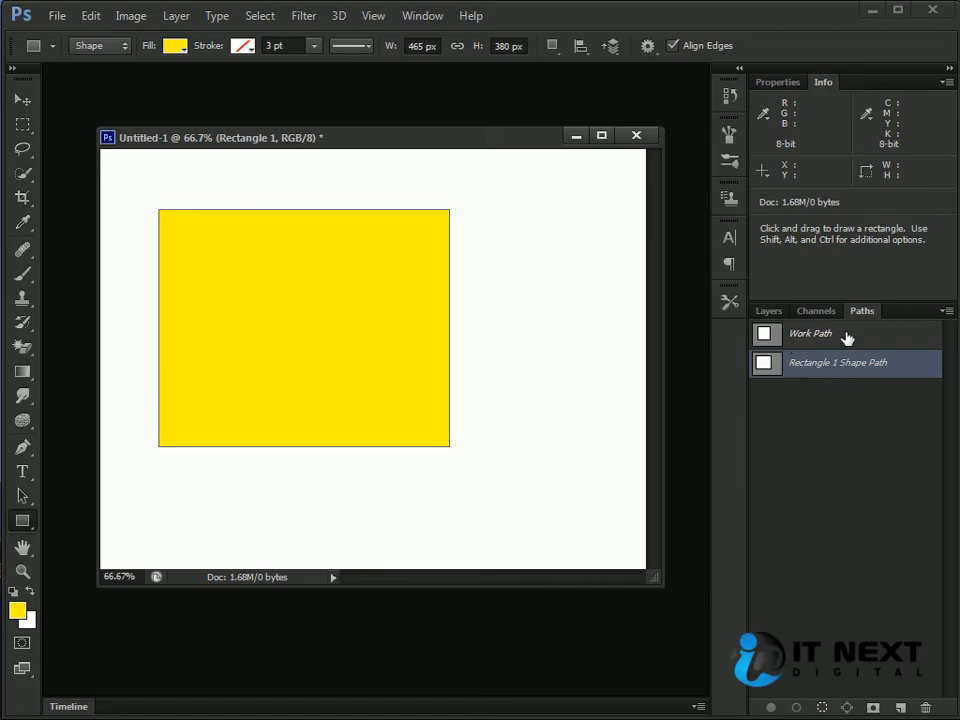
left_click(636, 135)
left_click(505, 292)
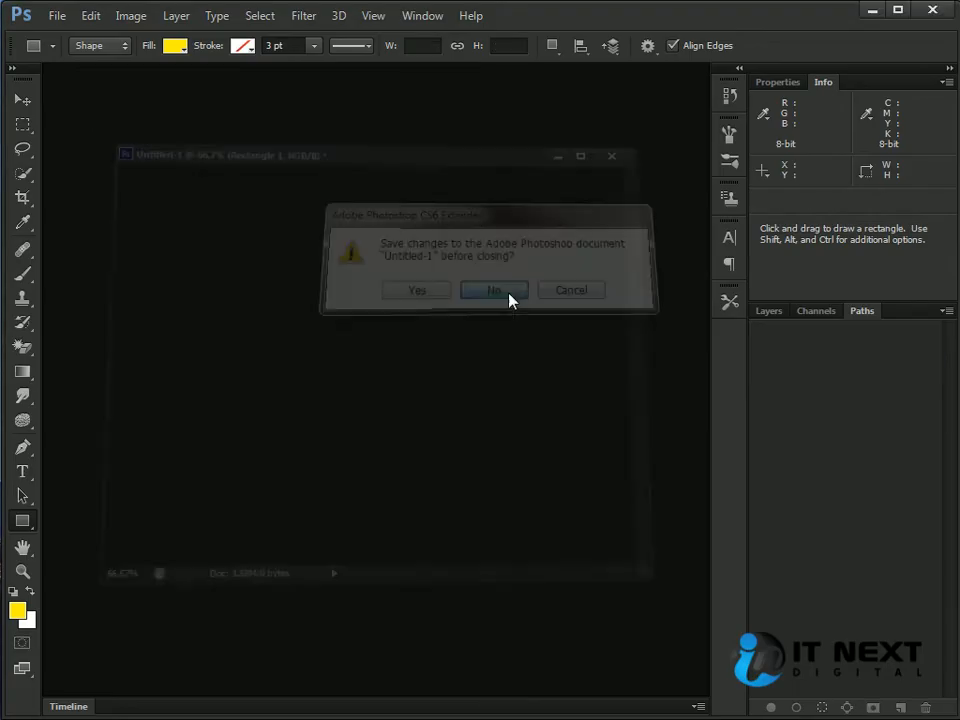
key("ctrl+n")
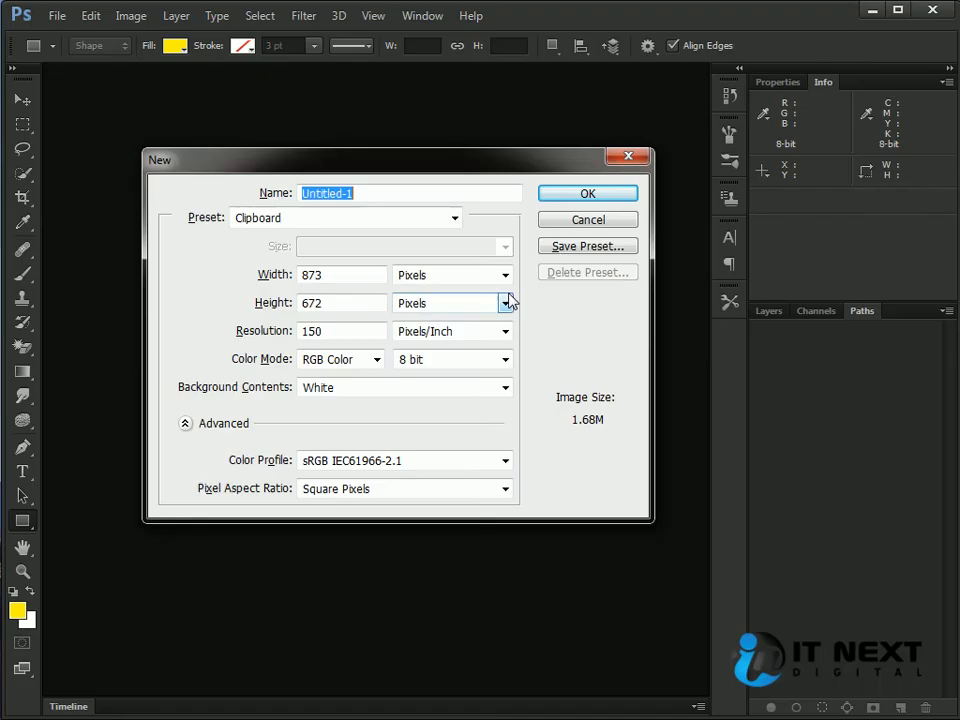
key("Return")
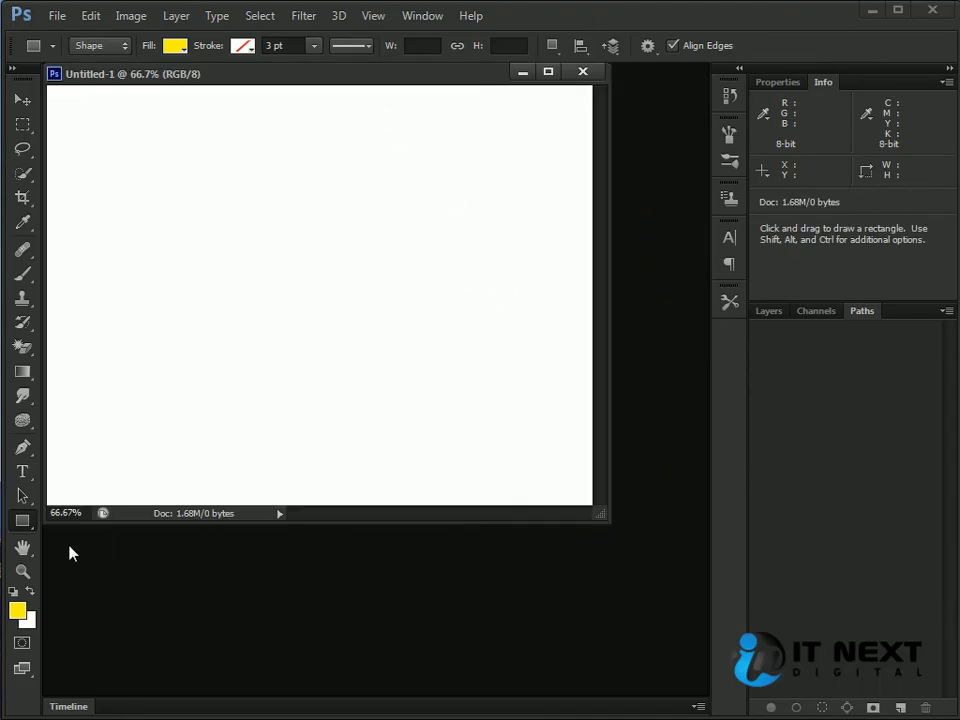
Step: Set the Rectangle tool's shape fill to red through the foreground color and its stroke to solid blue
left_click(18, 610)
left_click_drag(796, 342, 796, 286)
left_click(952, 277)
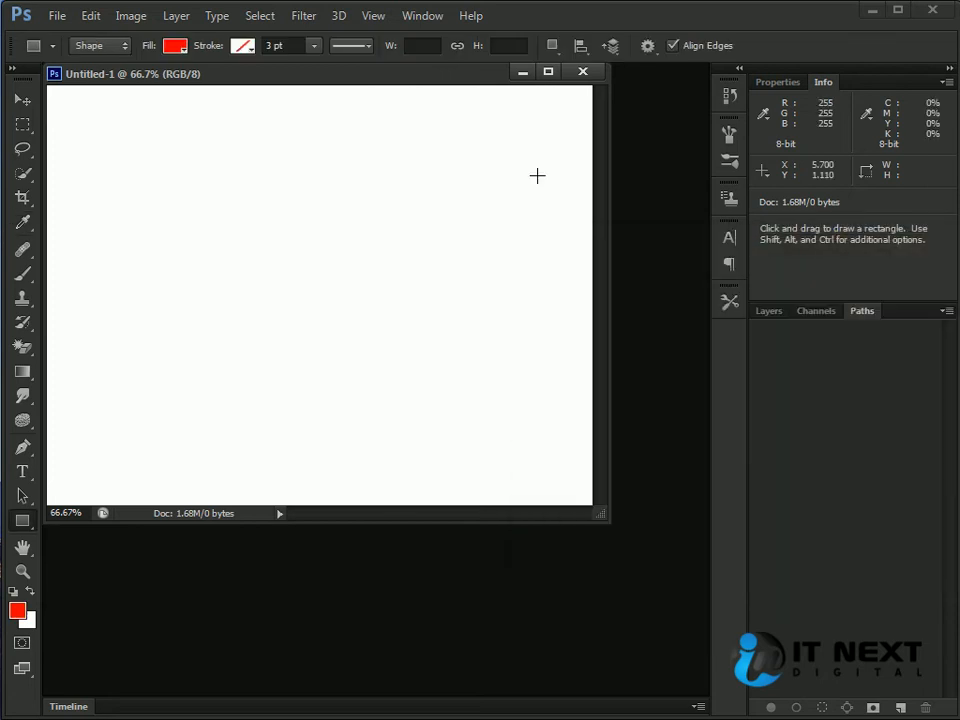
left_click(186, 49)
left_click(190, 49)
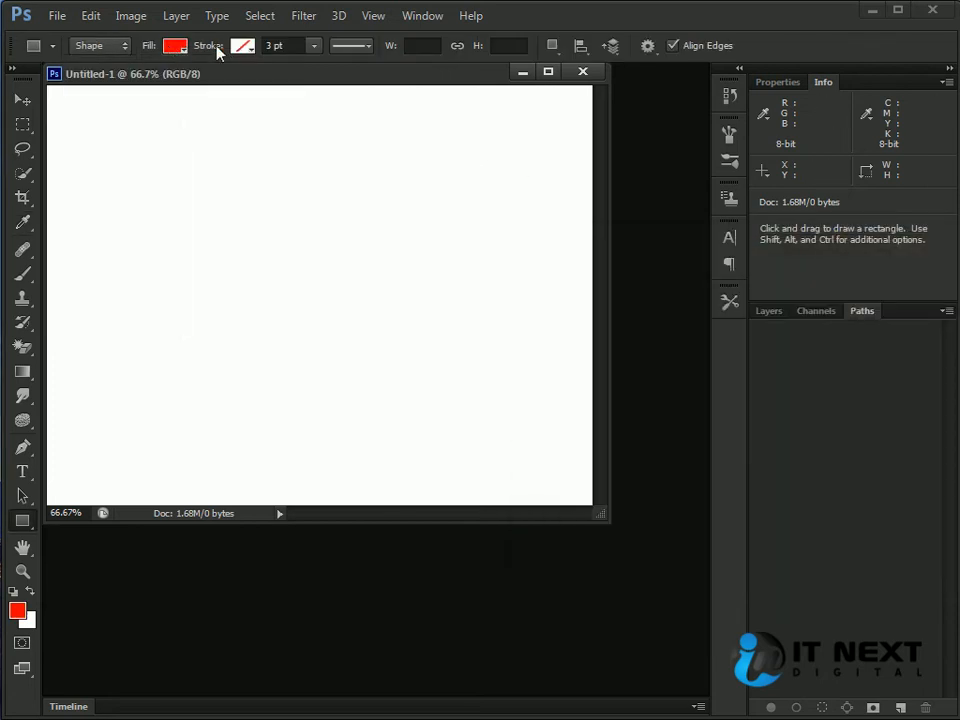
left_click(252, 47)
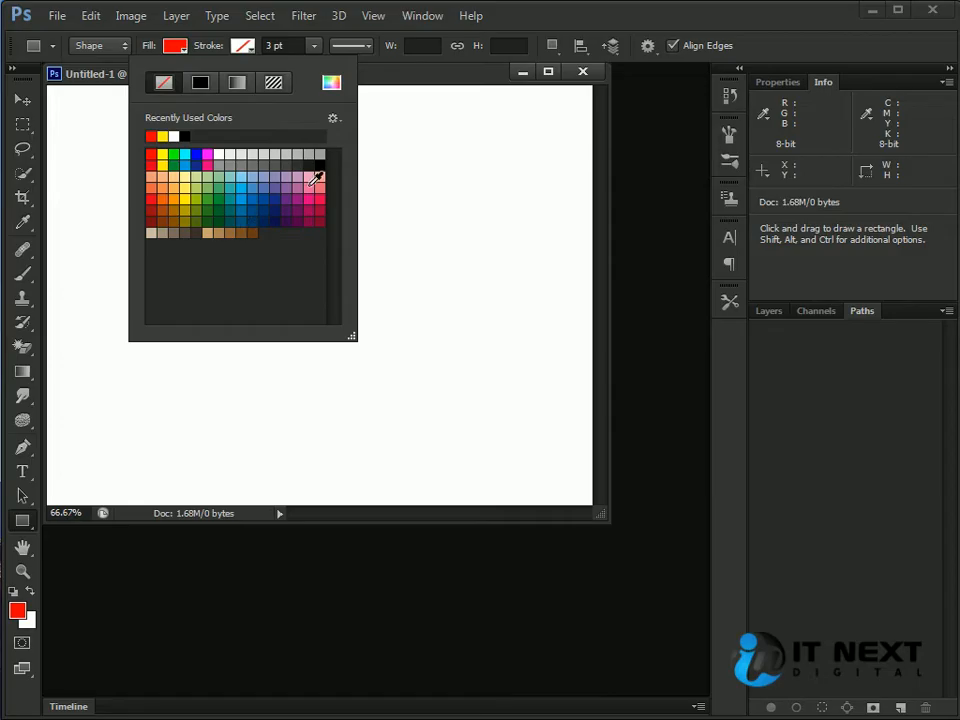
left_click(197, 155)
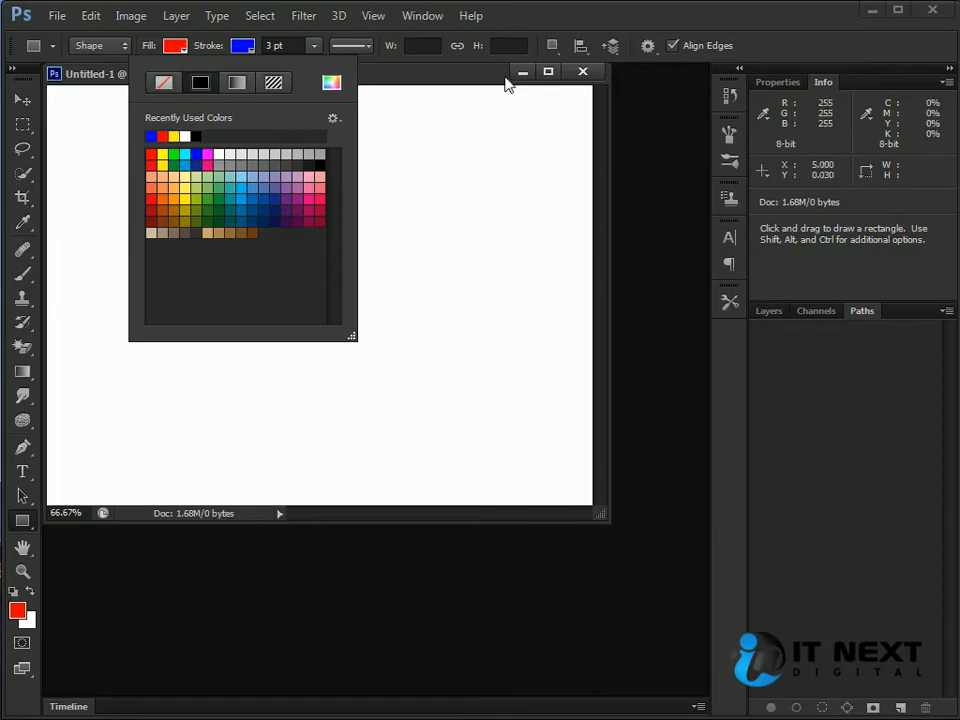
left_click(400, 99)
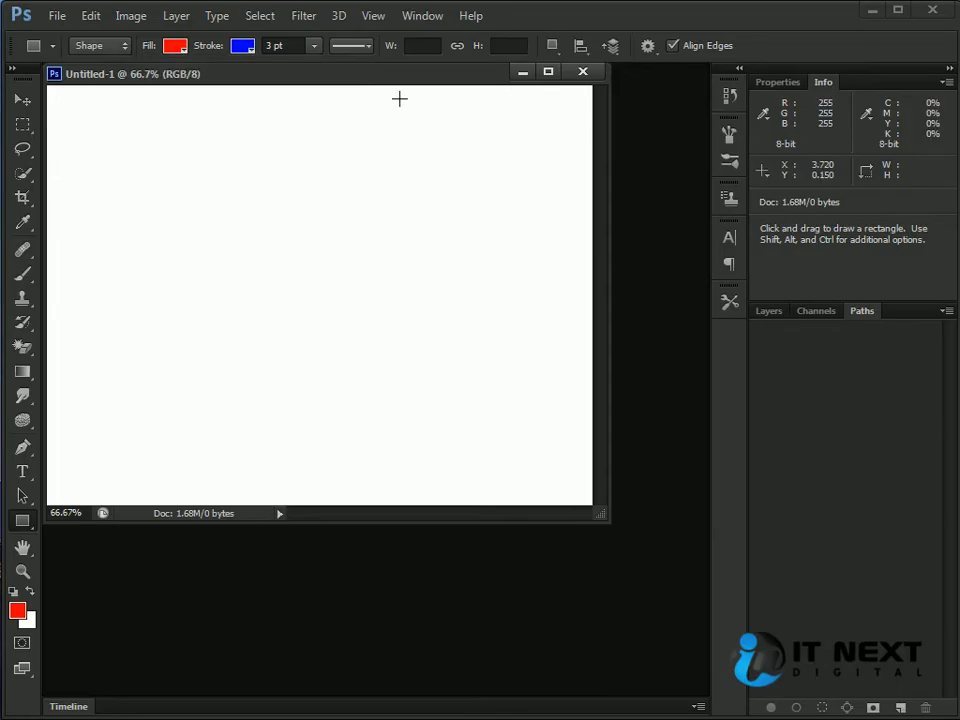
Step: Set the stroke width to 5 pt, draw a square shape of about 434 × 434 px, and show its layer
double_click(269, 44)
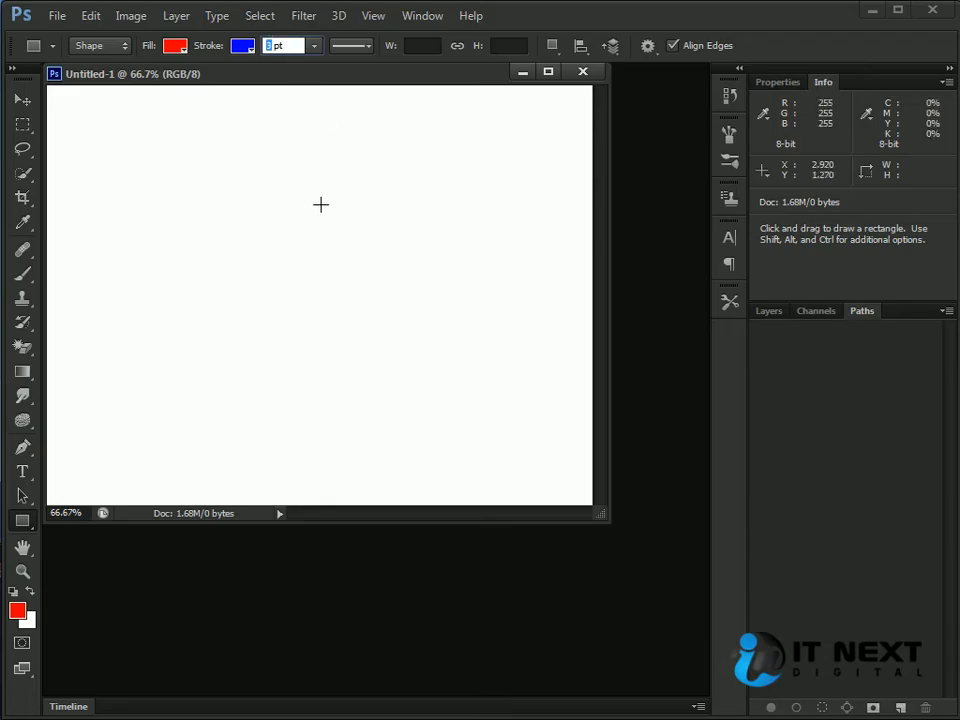
type("5")
key("Return")
left_click_drag(170, 153, 439, 424)
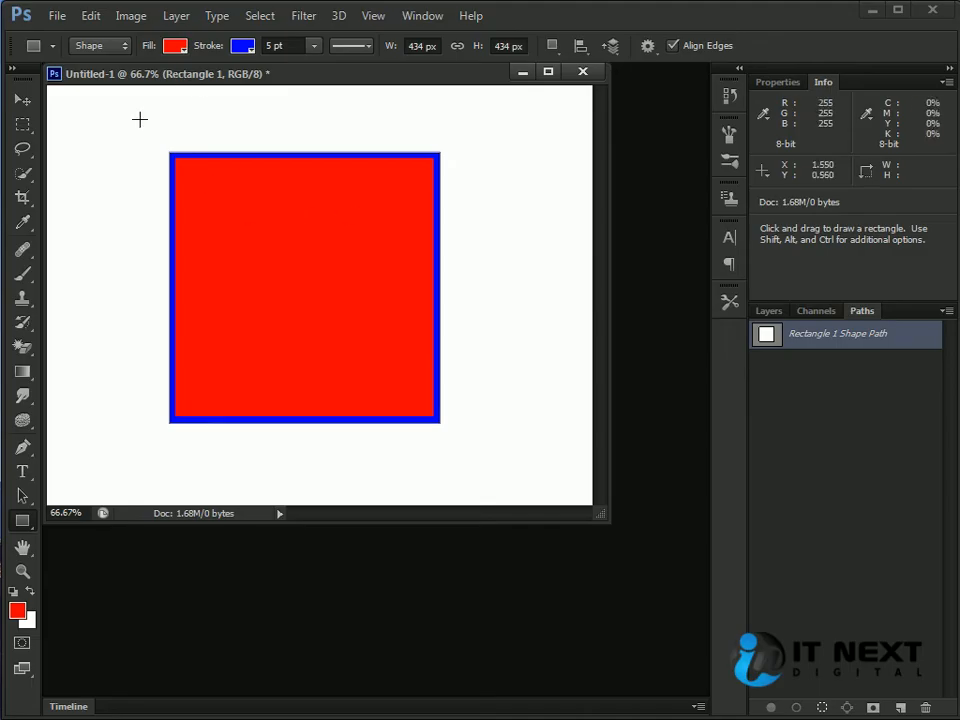
left_click(772, 312)
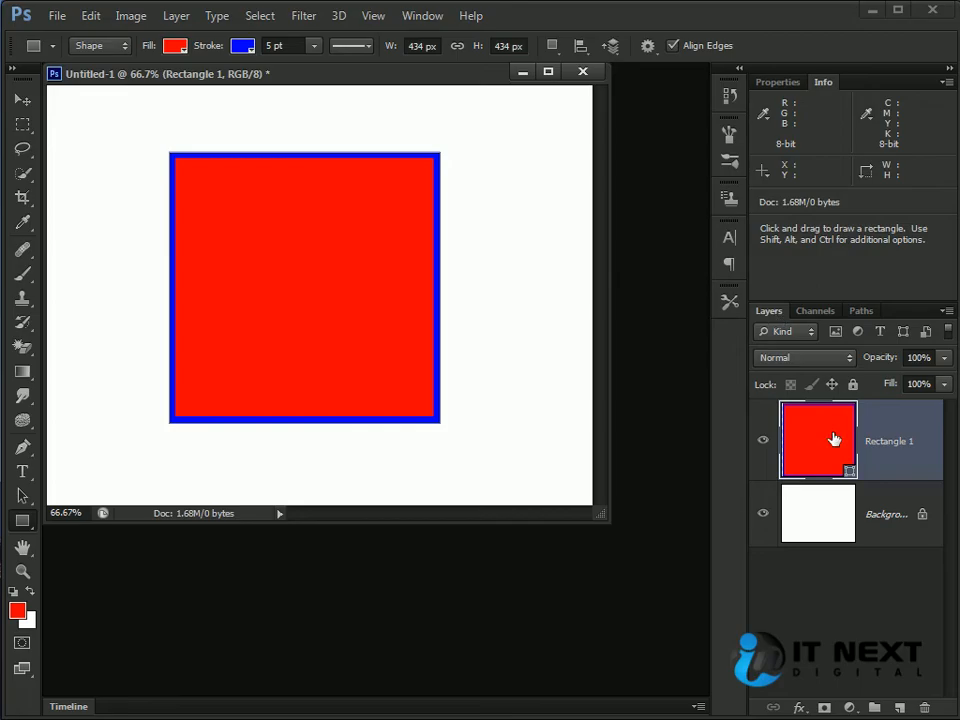
Step: Switch the Rectangle tool to Path mode and on to Pixels mode, and add a new empty layer
left_click(108, 52)
left_click(90, 78)
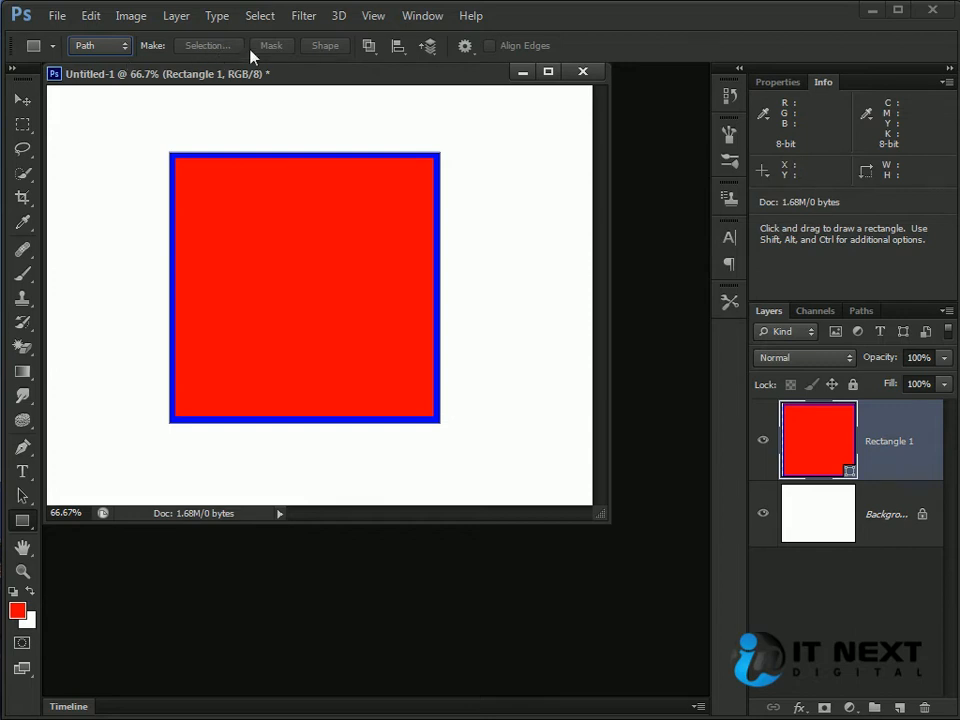
left_click(100, 46)
left_click(96, 95)
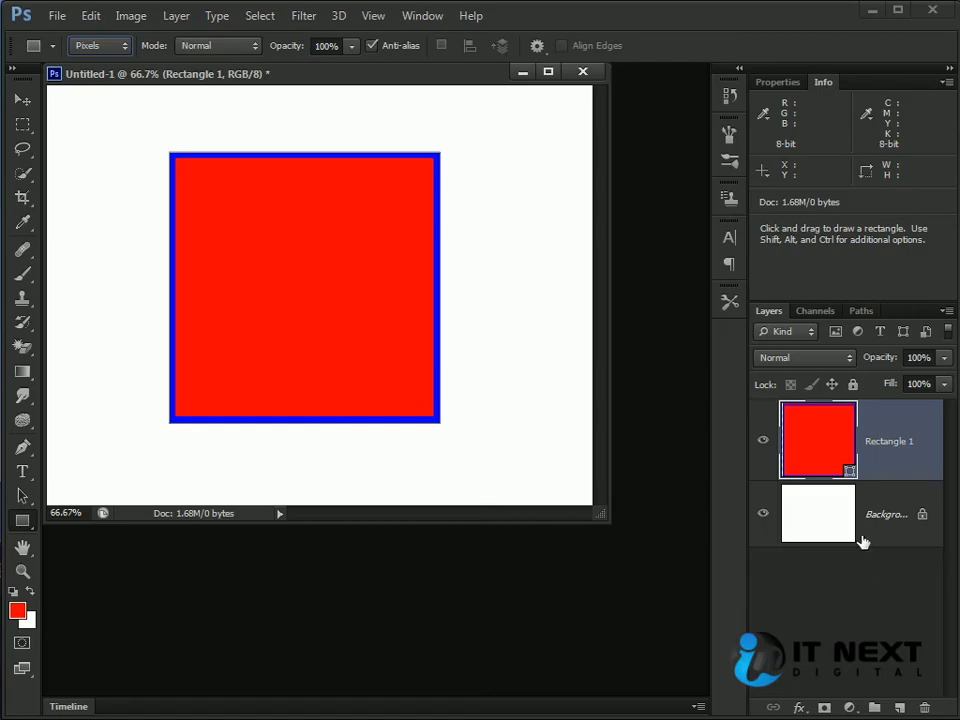
left_click(899, 706)
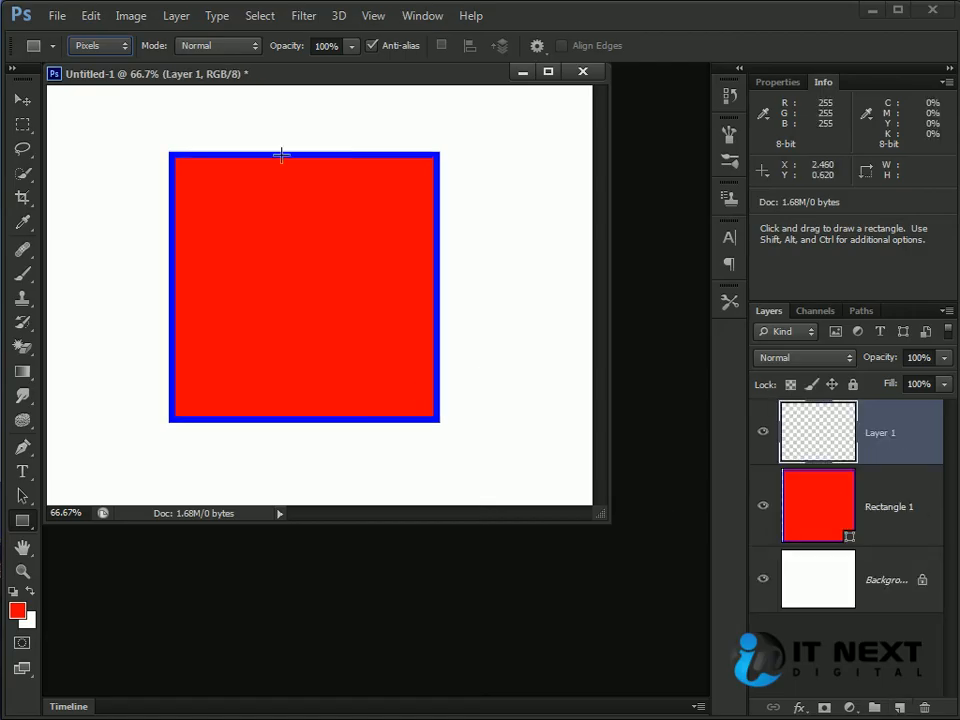
Step: Try drawing a red pixel rectangle over the square on Layer 1, undo it, and reselect Layer 1 after selecting Rectangle 1
left_click_drag(117, 118, 483, 397)
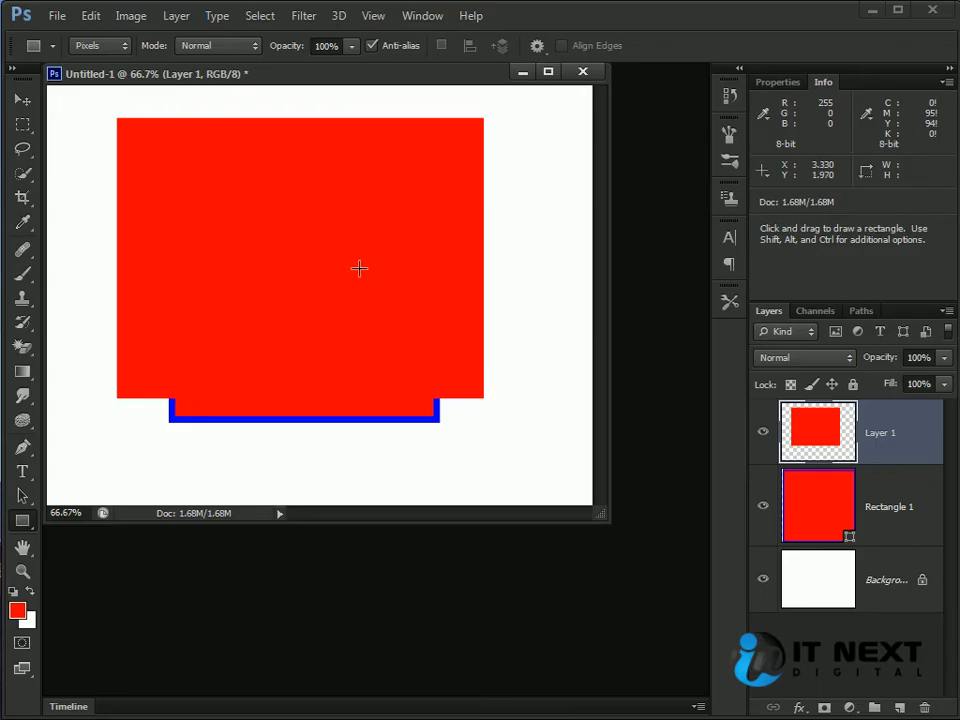
key("ctrl+z")
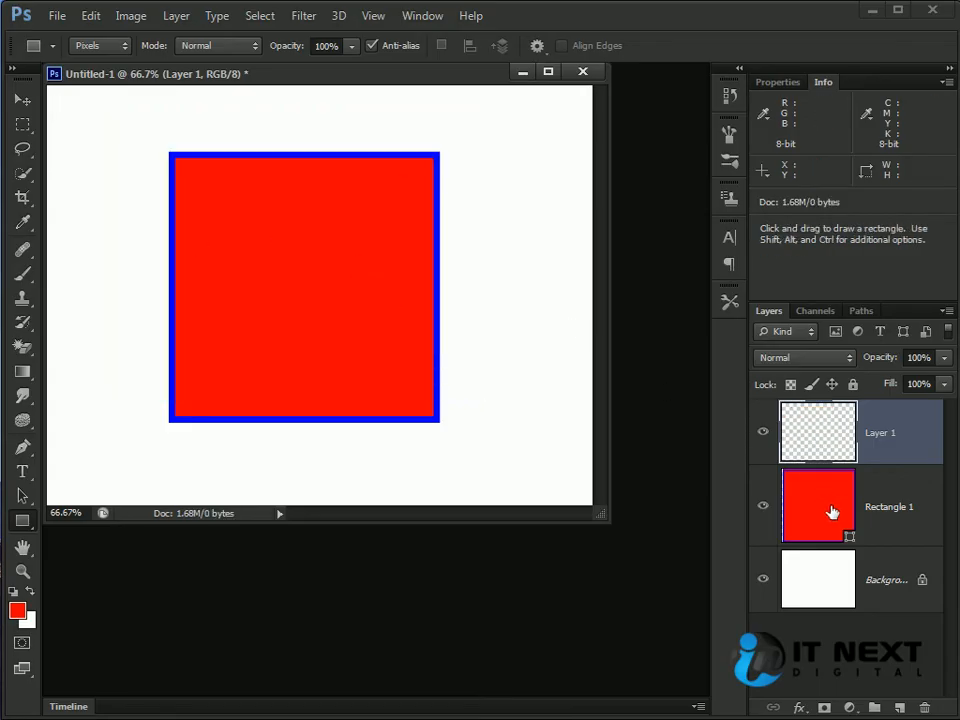
left_click(833, 512)
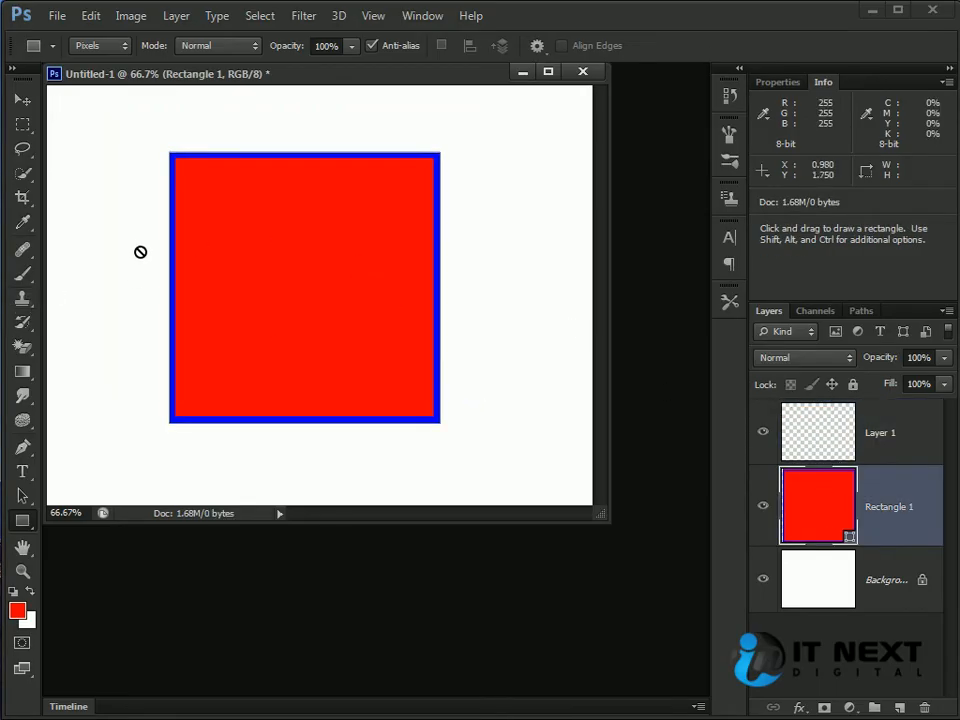
left_click(826, 437)
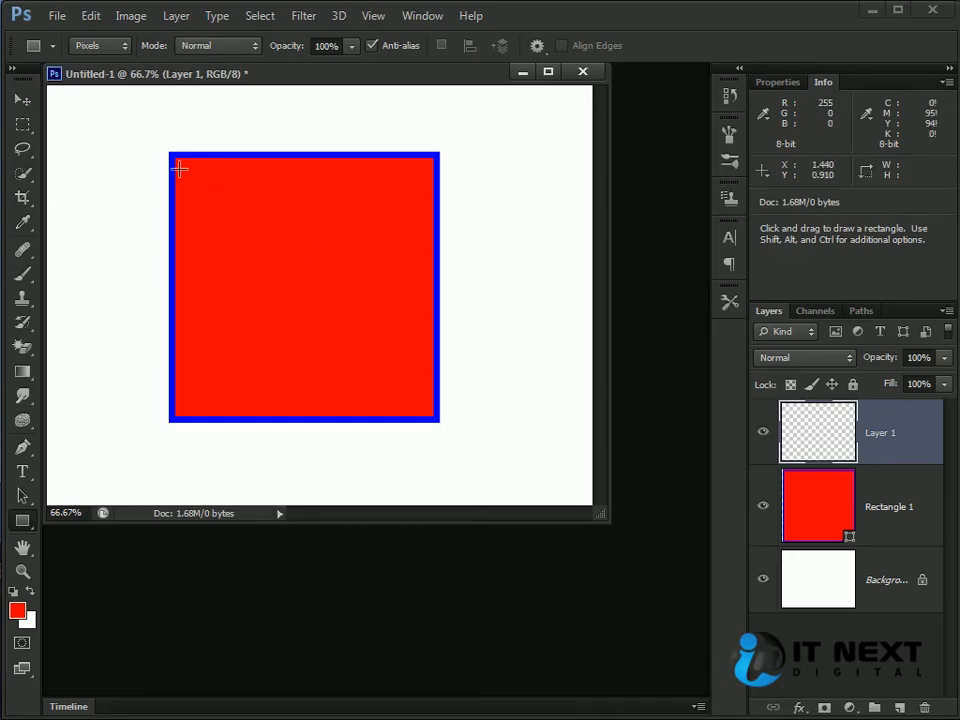
Step: Draw a red pixel rectangle covering the whole square on Layer 1 and move it around with the Move tool to inspect its edges
left_click_drag(110, 120, 521, 472)
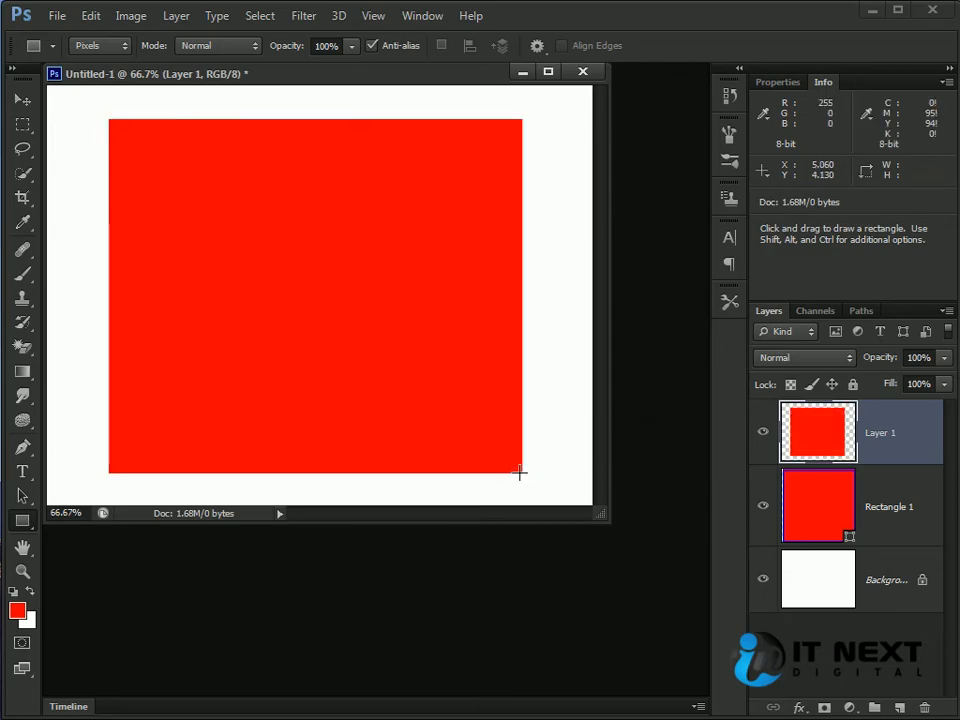
key("v")
left_click_drag(225, 186, 369, 199)
key("ctrl+plus")
key("ctrl+plus")
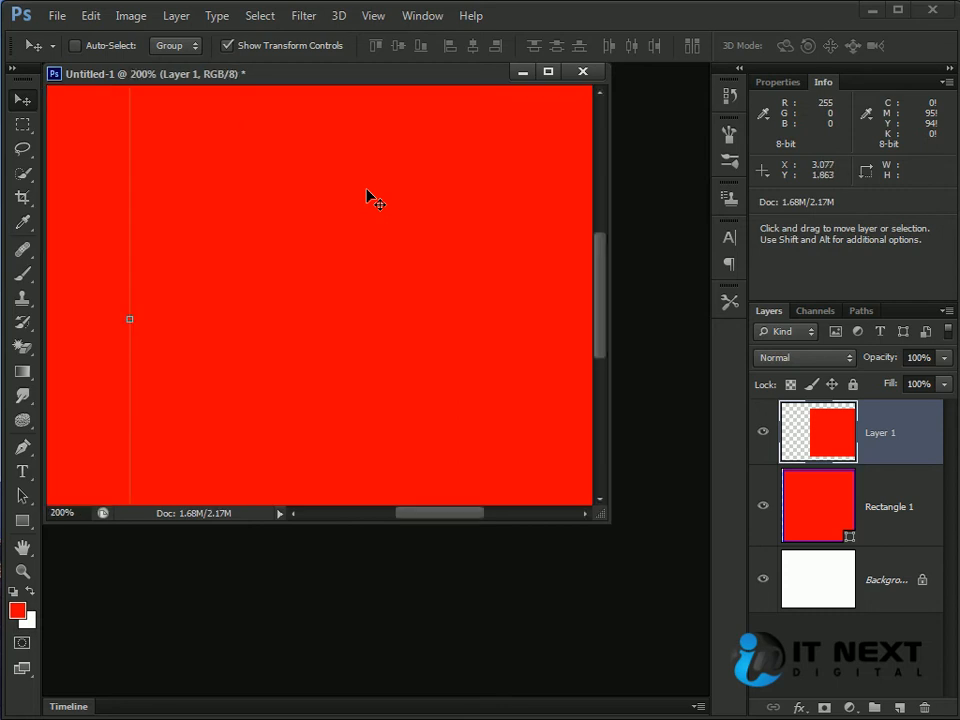
left_click_drag(256, 175, 561, 416)
left_click_drag(458, 345, 225, 302)
left_click_drag(495, 247, 238, 193)
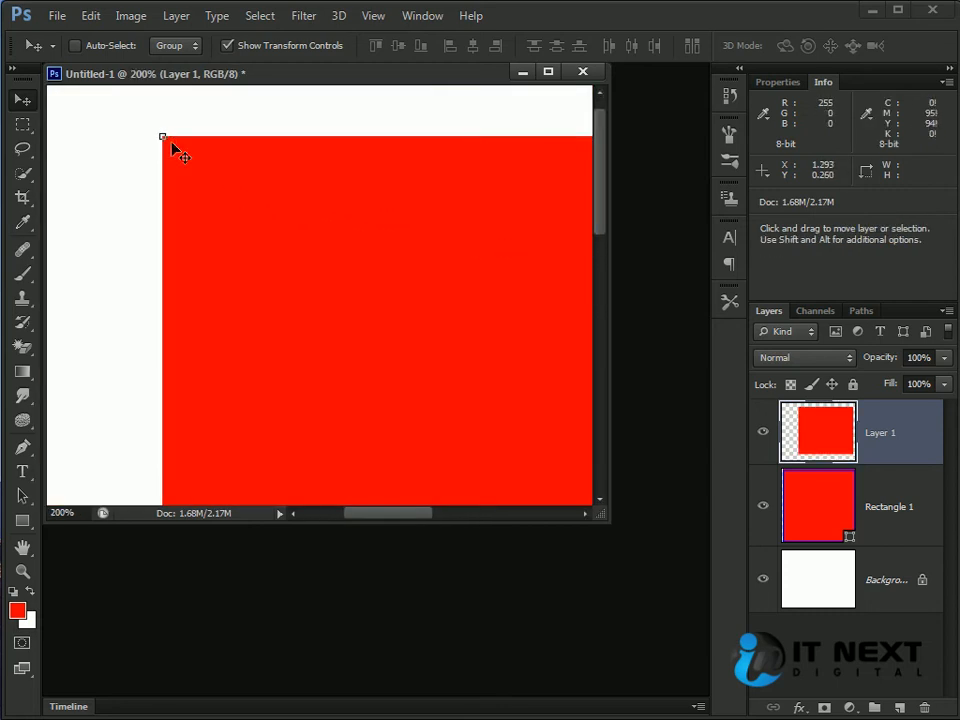
Step: Delete Layer 1 with its red pixel rectangle
key("Delete")
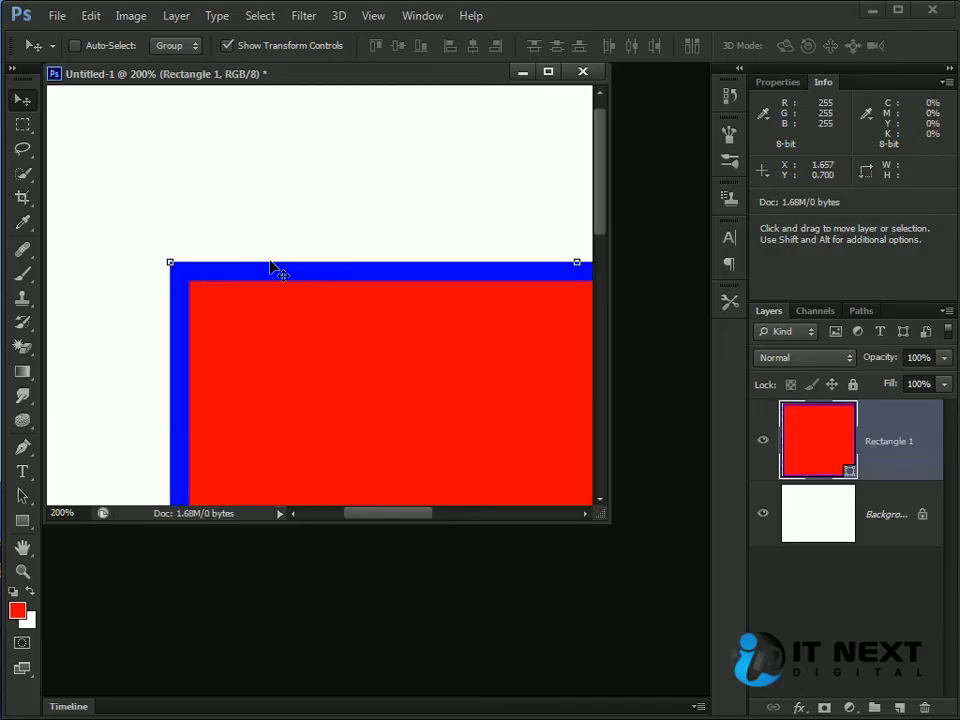
key("ctrl+minus")
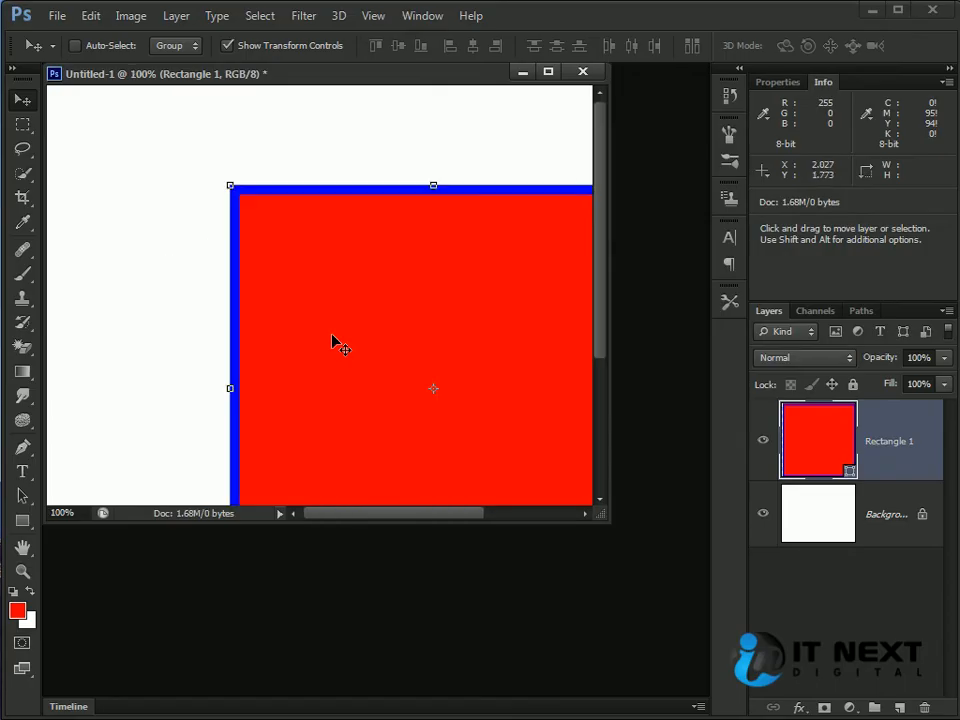
key("ctrl+minus")
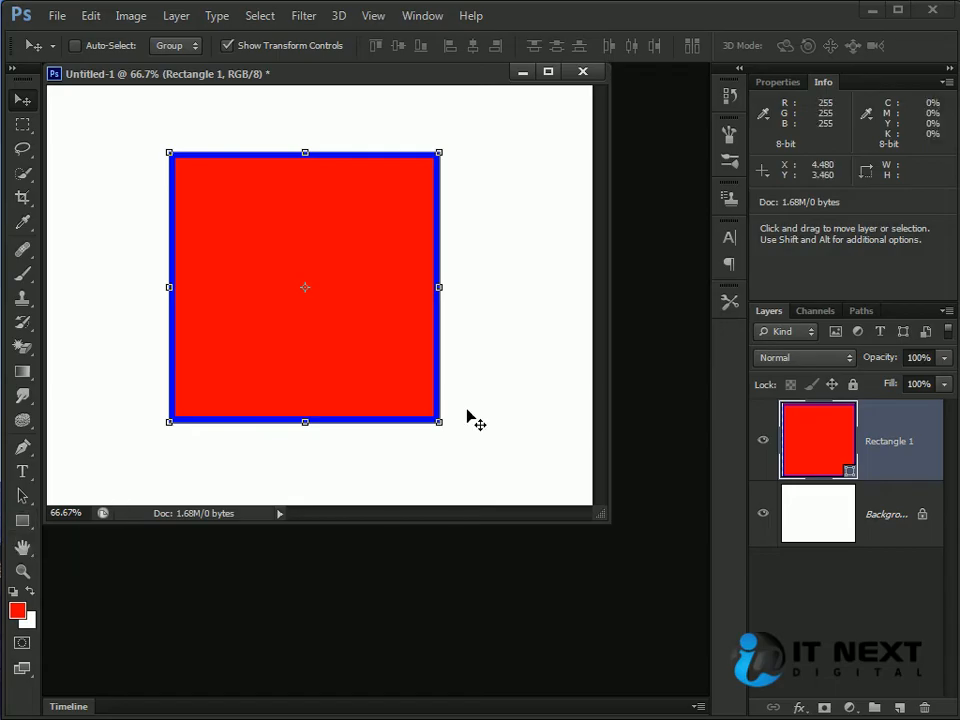
Step: Try scaling the blue-stroked square up and back down, and shift it slightly on the canvas
left_click_drag(439, 422, 511, 492)
left_click_drag(510, 492, 440, 423)
left_click_drag(349, 329, 370, 336)
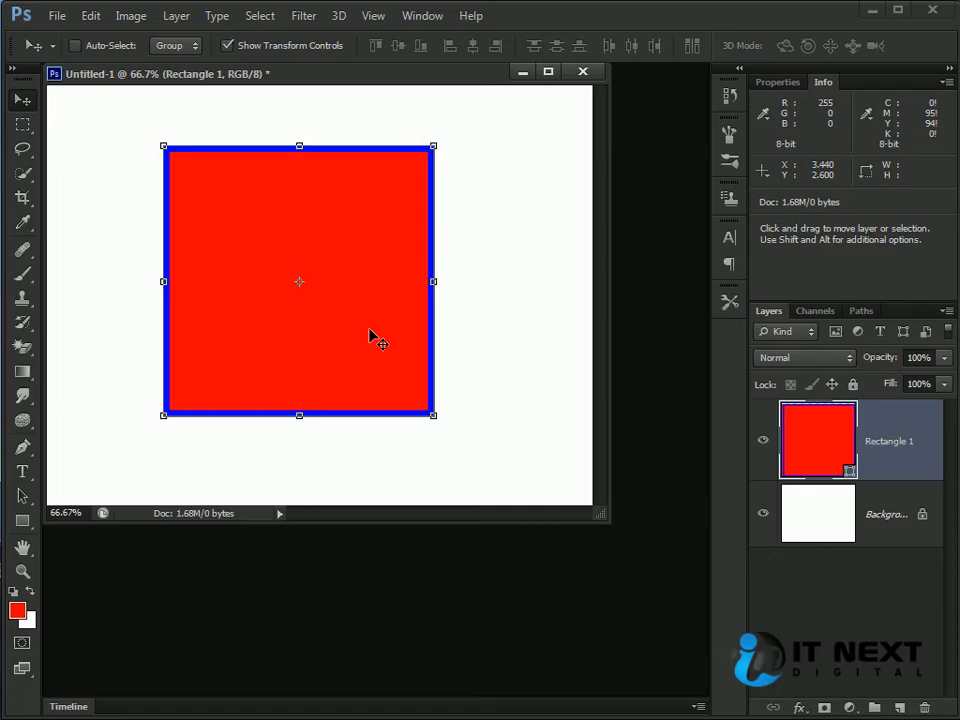
left_click_drag(370, 336, 342, 338)
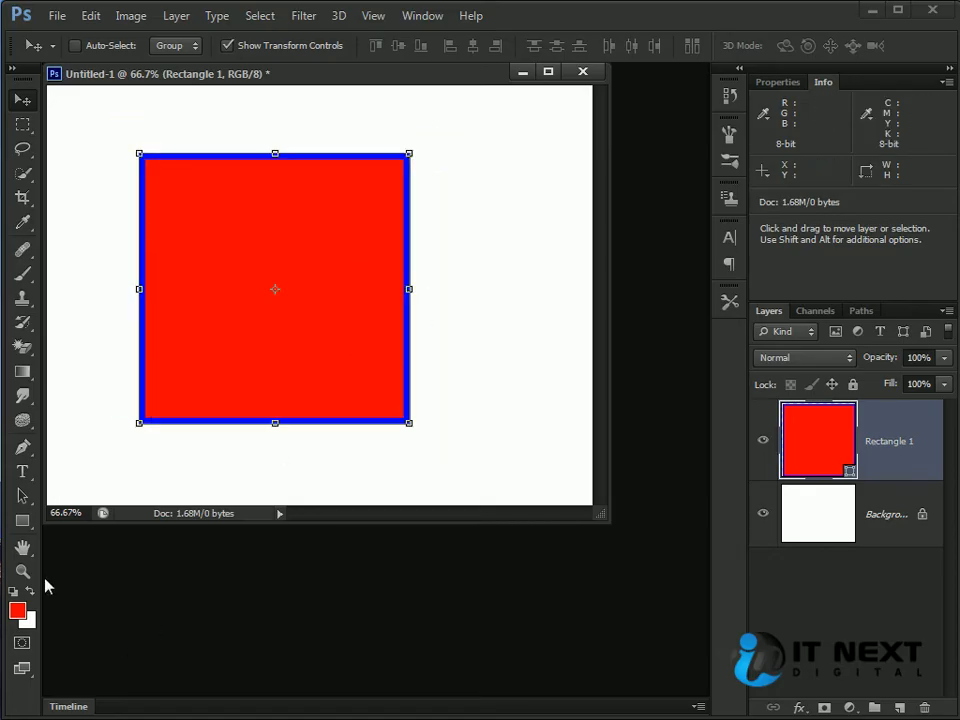
Step: Delete the blue-stroked square and draw a new square of about 374 × 374 px with the Rectangle tool in Shape mode
key("Delete")
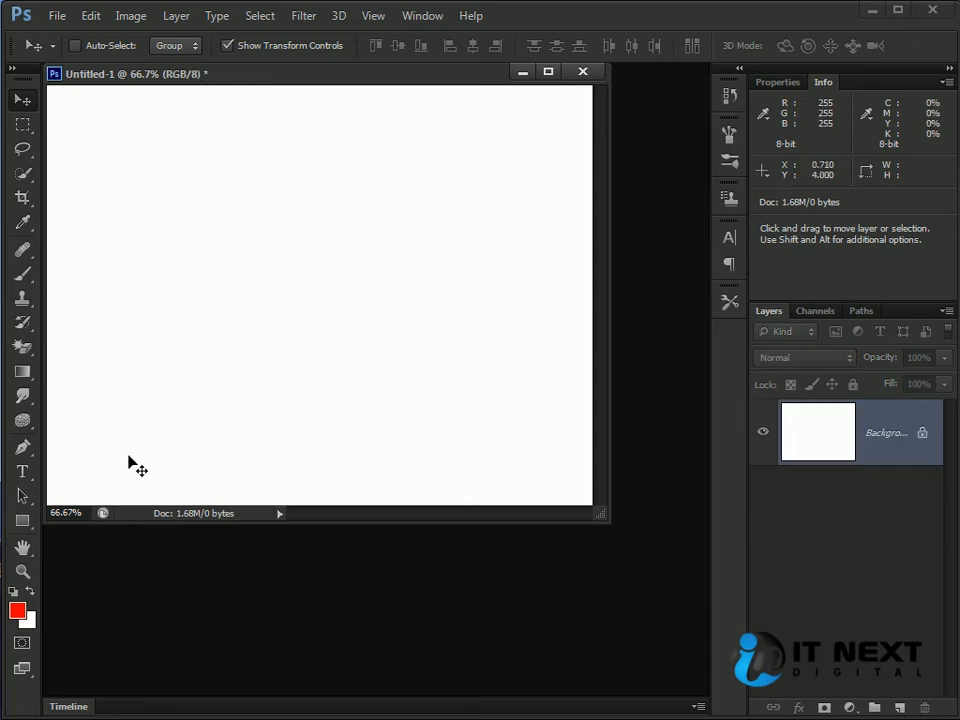
left_click(21, 521)
left_click(121, 46)
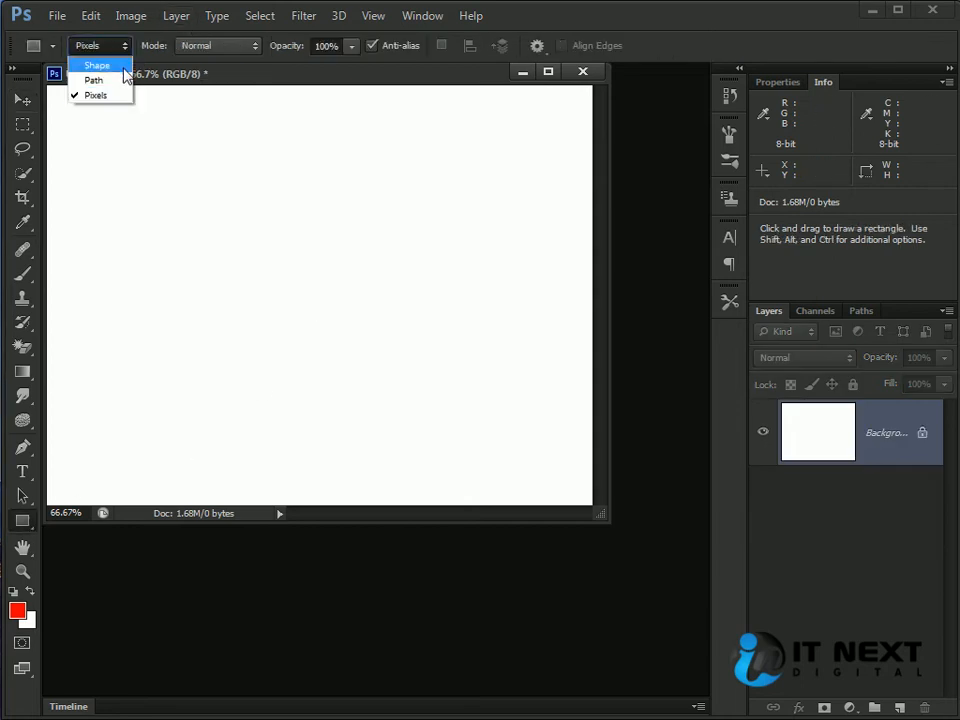
left_click(92, 63)
mouse_move(117, 170)
left_mouse_down()
mouse_move(448, 379)
mouse_move(440, 402)
left_mouse_up()
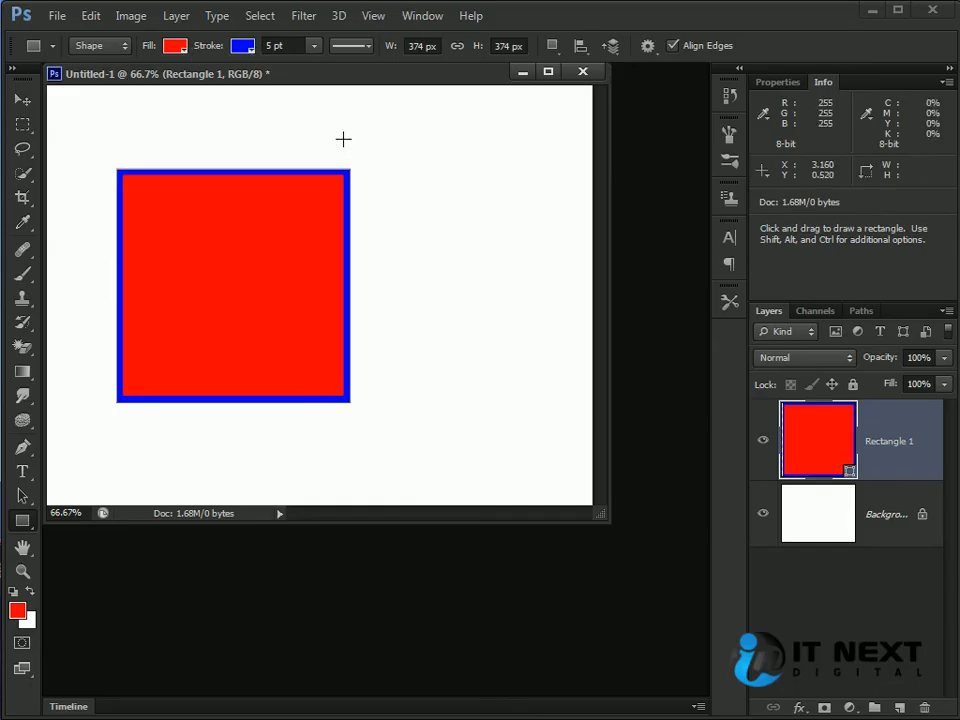
Step: Draw a square path of about 2.66 × 2.66 in overlapping the red square in Path mode, and add a new layer
left_click(125, 45)
left_click(112, 80)
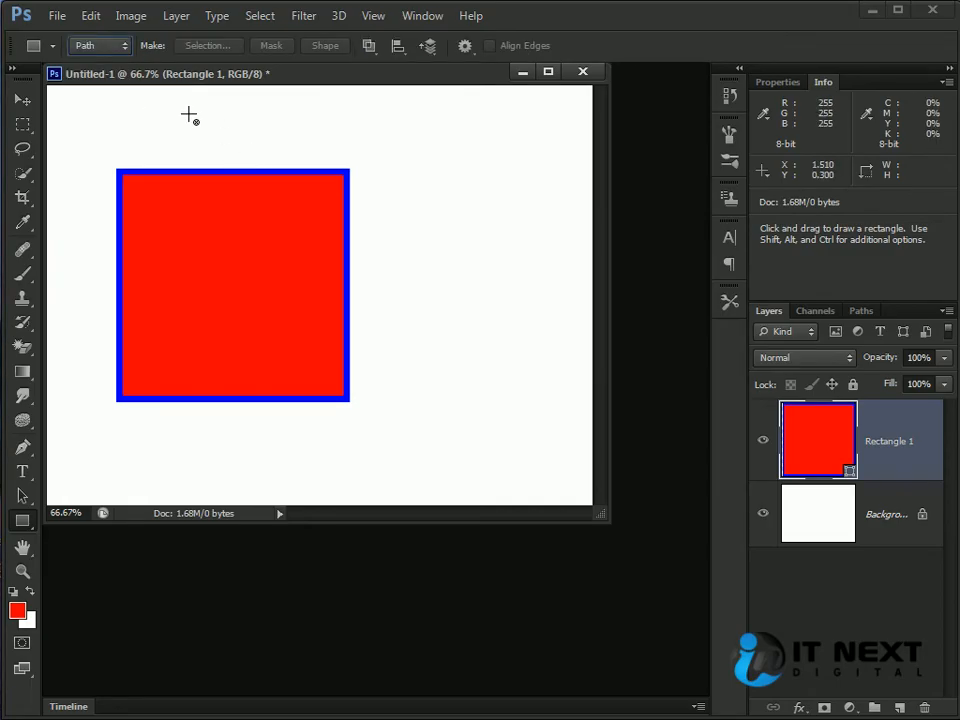
left_click_drag(191, 117, 440, 365)
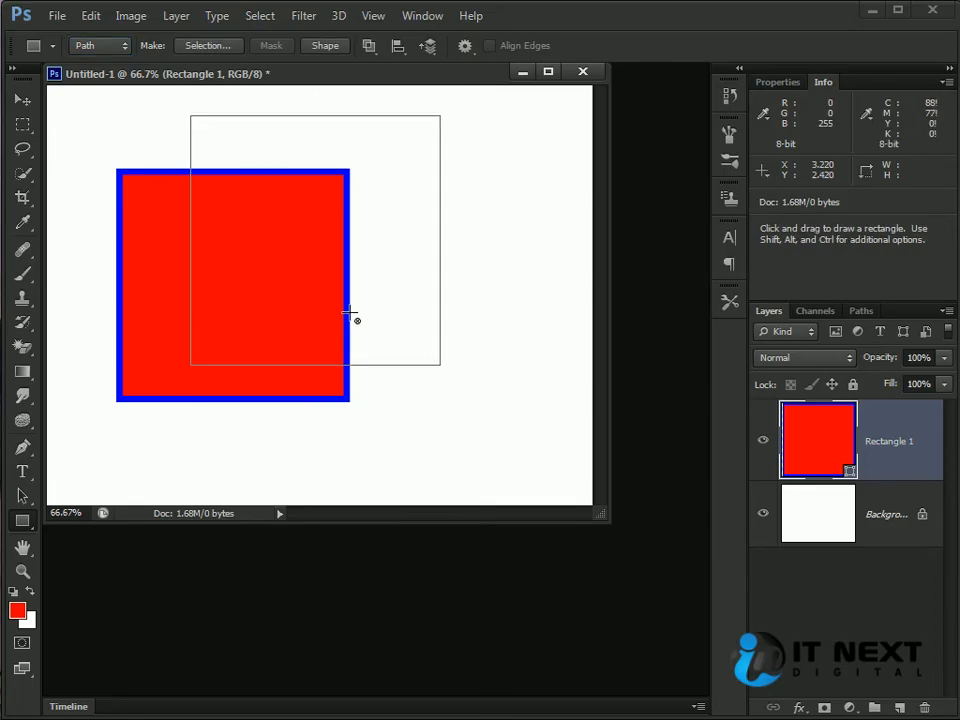
left_click(902, 707)
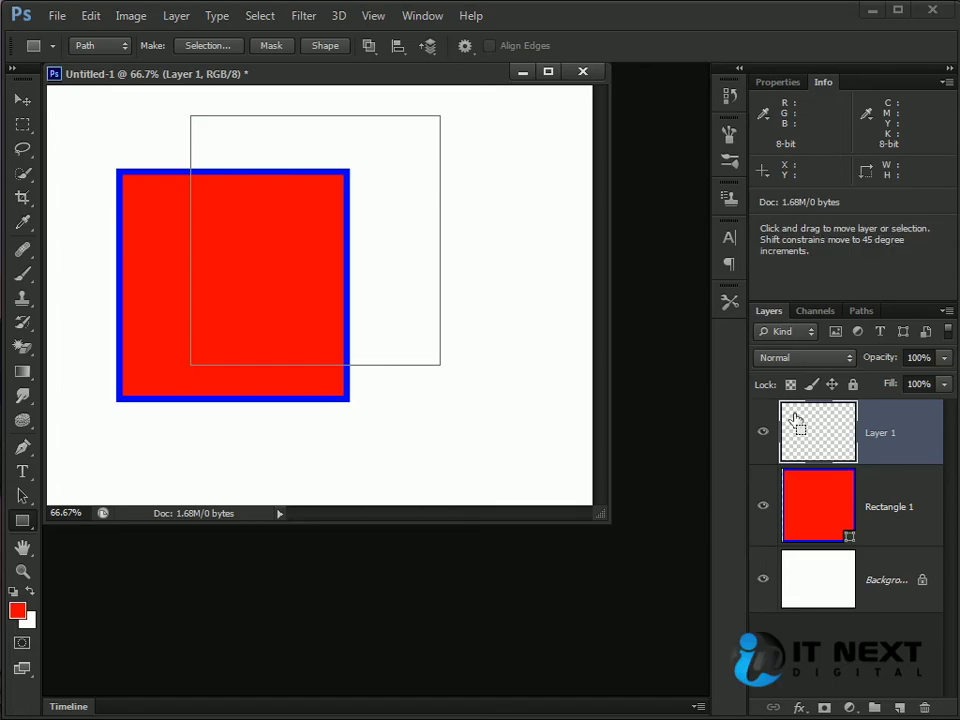
left_click(862, 312)
left_click(772, 313)
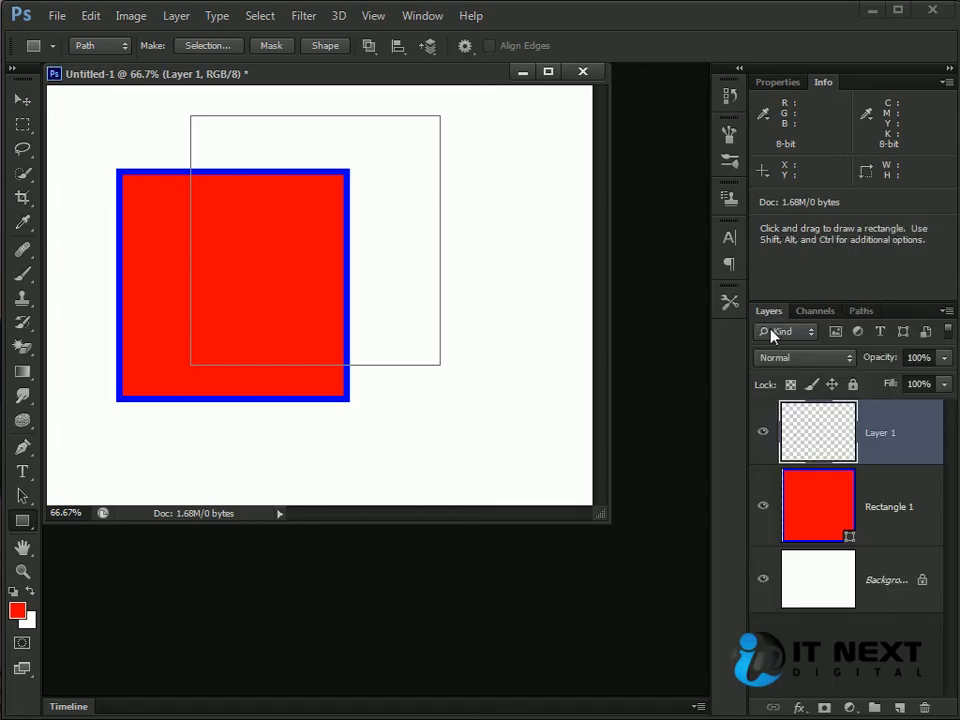
Step: Convert the square path to a selection, fill it with the red foreground color on Layer 1, and deselect
key("ctrl+Return")
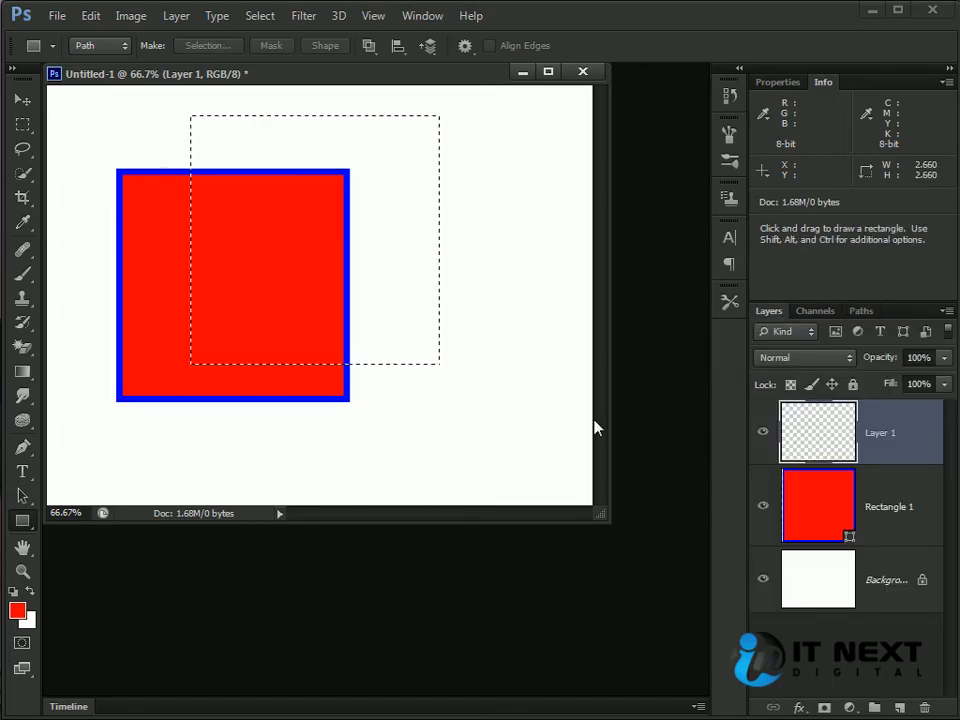
key("alt+BackSpace")
key("ctrl+d")
Step: Hide and show Layer 1, move its red square with the Move tool, and delete the layer
left_click(24, 101)
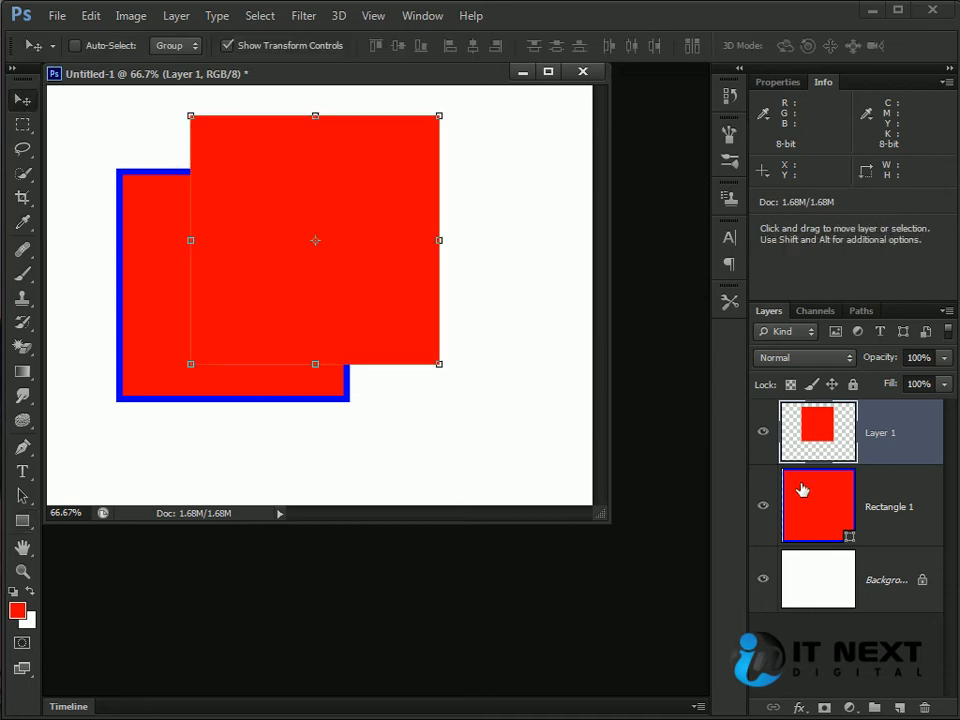
left_click(764, 438)
left_click(764, 438)
left_click_drag(364, 184, 432, 216)
key("Delete")
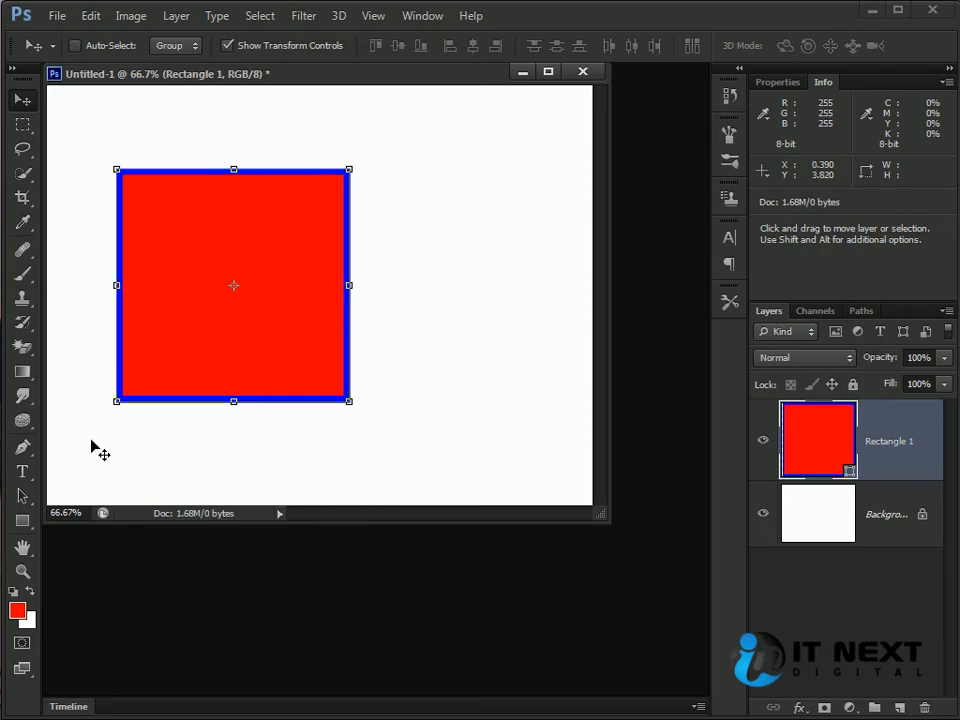
Step: Switch to the Rounded Rectangle tool and try two rounded paths with a 10 px radius across the canvas, cancelling each
left_click(22, 520)
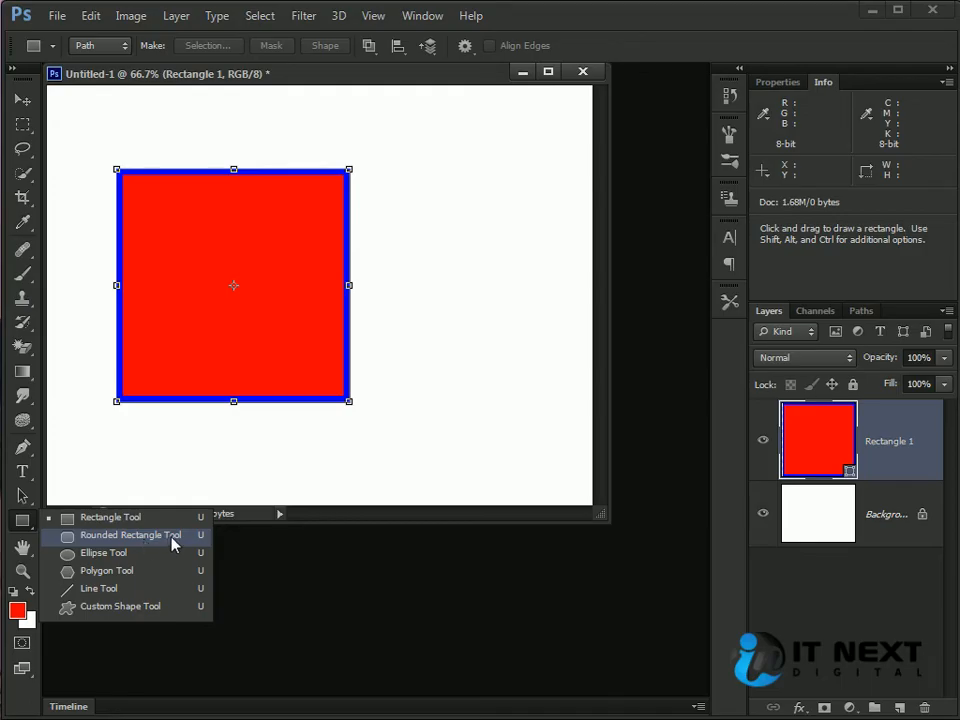
left_click(174, 539)
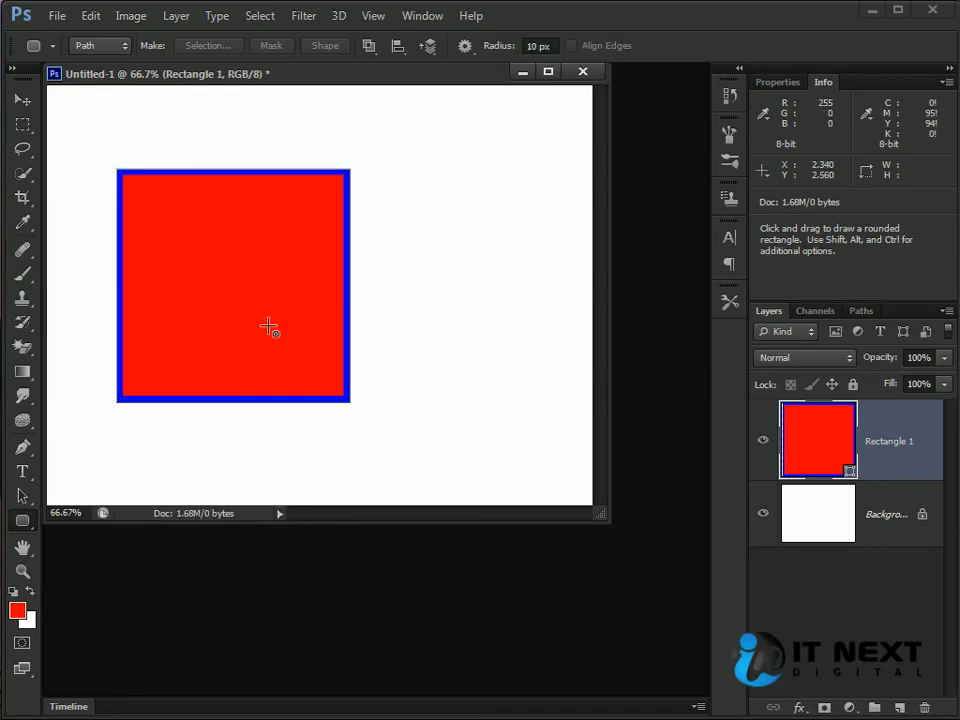
left_click_drag(176, 139, 540, 460)
key("Escape")
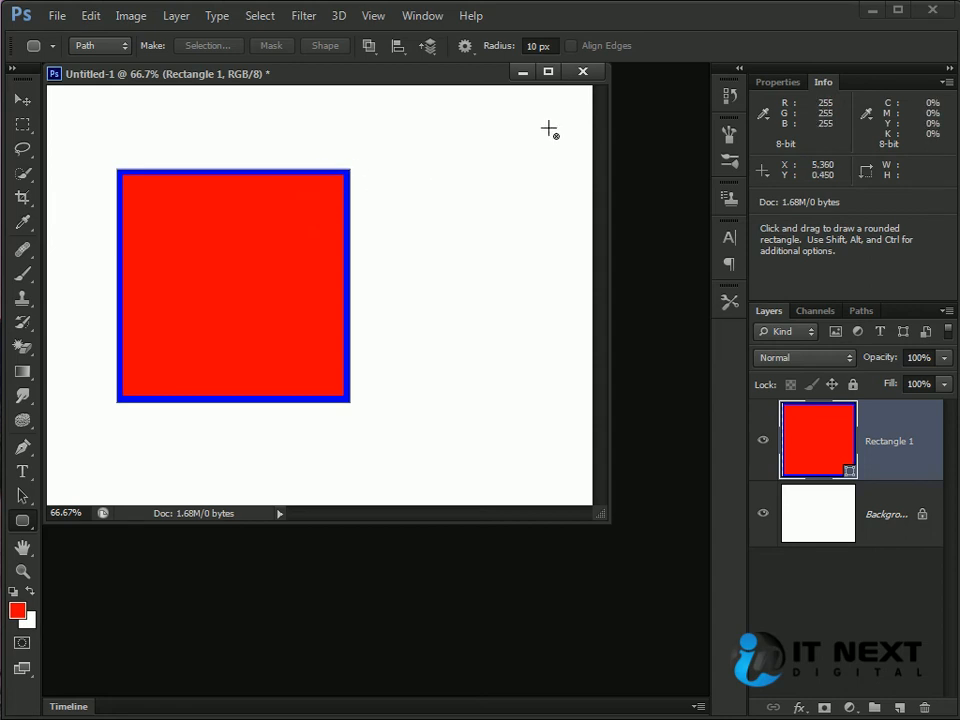
left_click_drag(219, 122, 499, 370)
key("Escape")
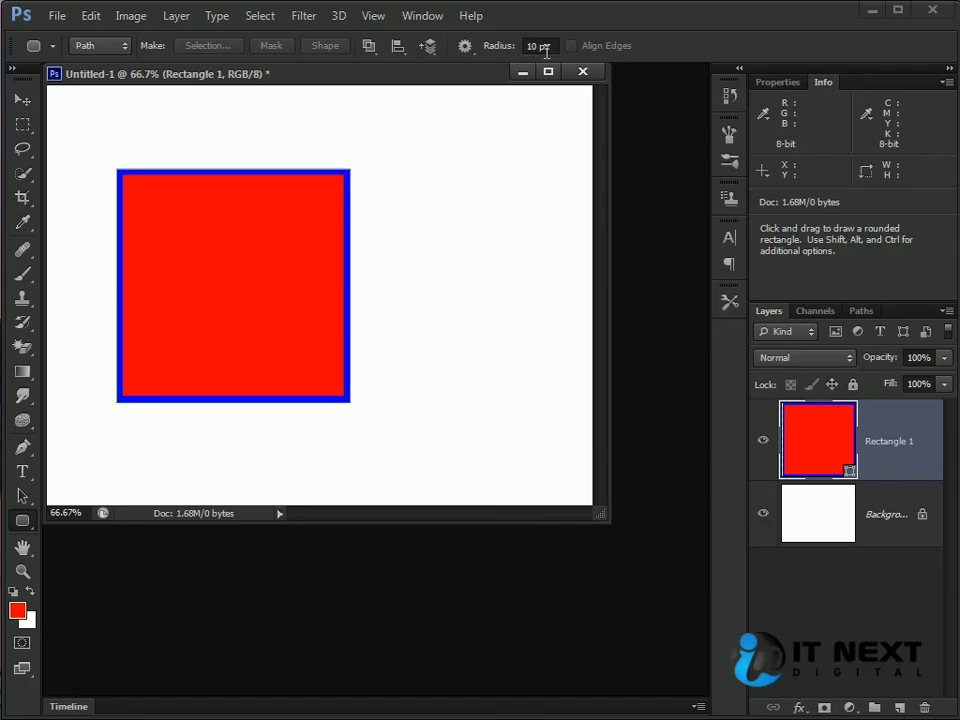
Step: Add a new empty layer and switch the Rounded Rectangle tool to Shape mode
left_click(901, 708)
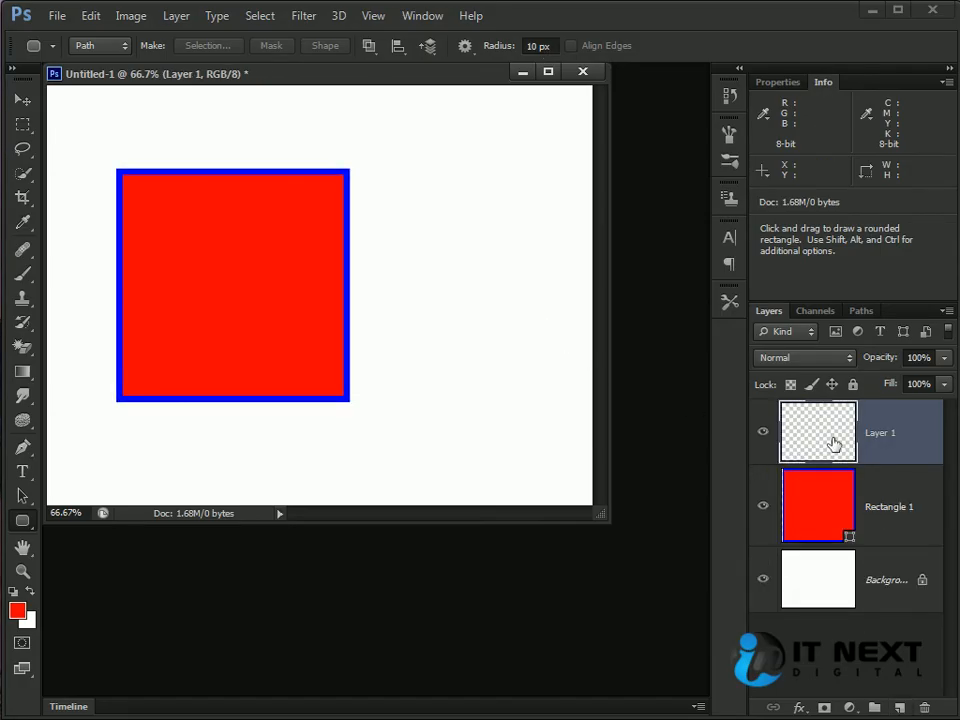
left_click(110, 45)
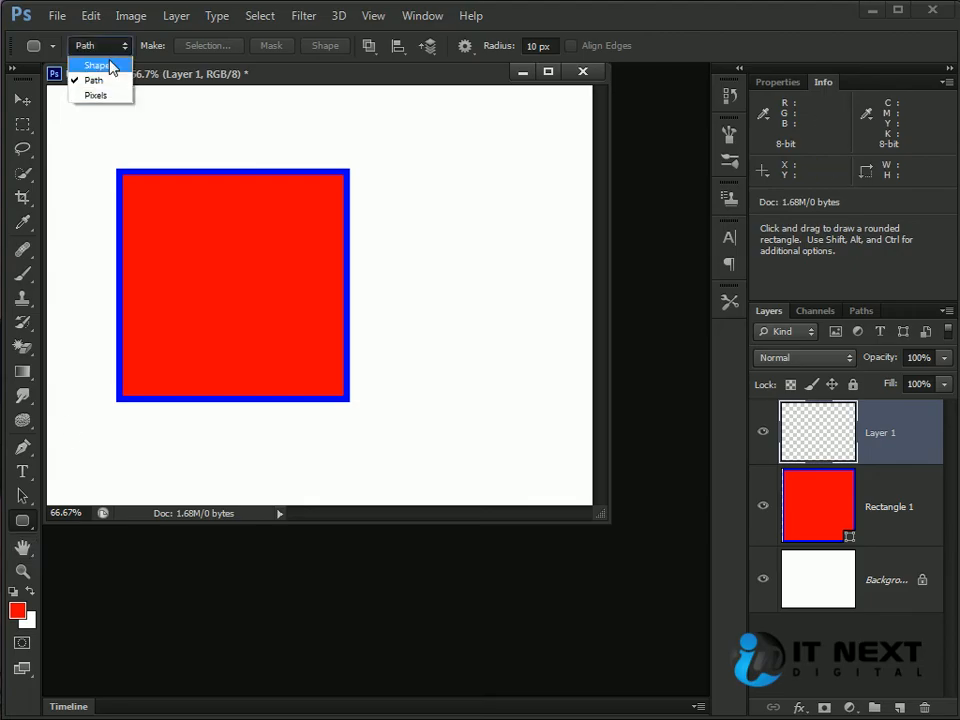
left_click(98, 65)
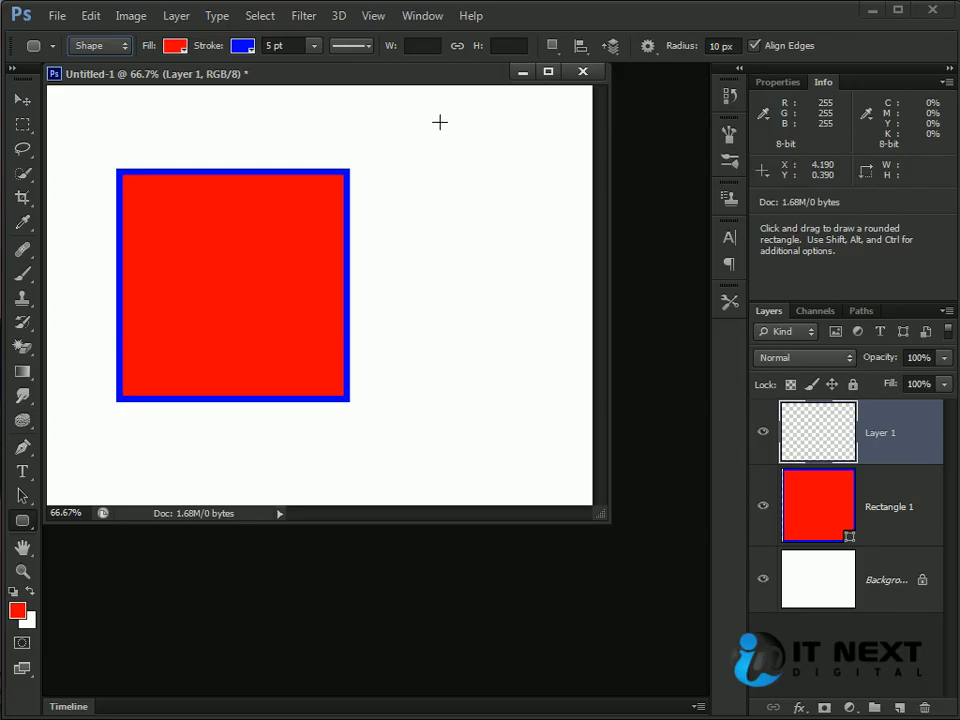
Step: Set the rounded rectangle's width and height to 300 px, and try placing it on the canvas through the Create Rounded Rectangle dialog
left_click(432, 49)
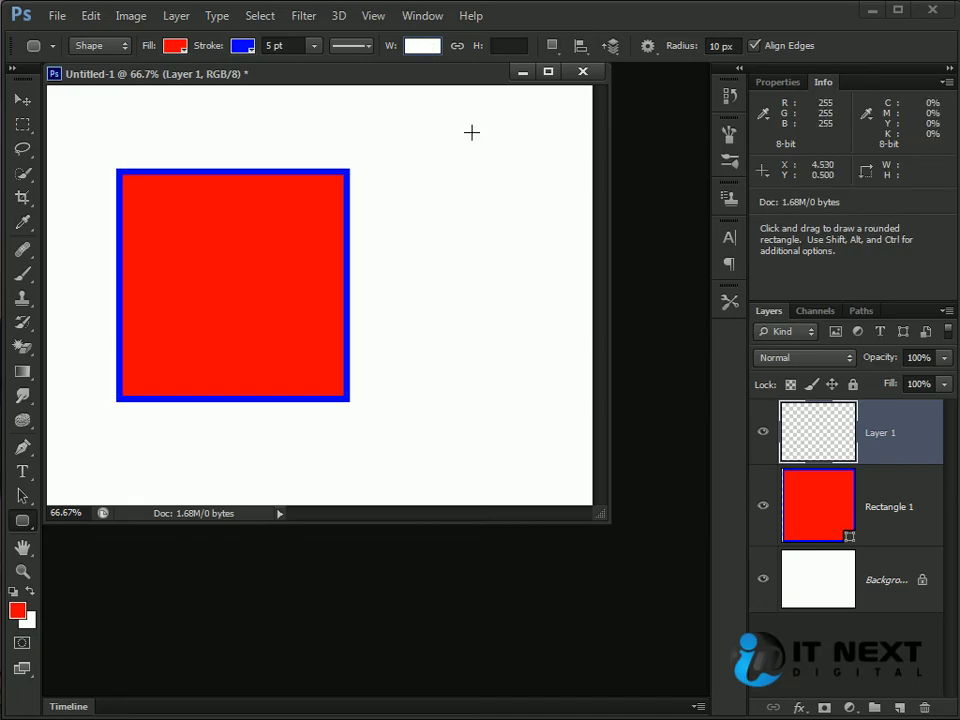
type("300")
left_click(505, 45)
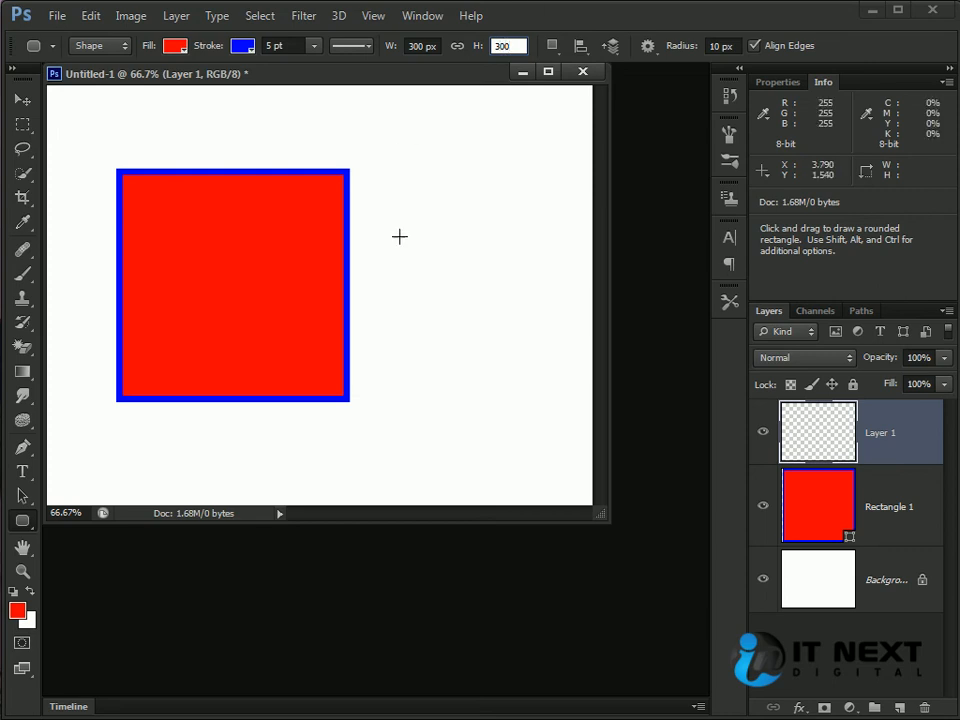
left_click(176, 133)
key("Escape")
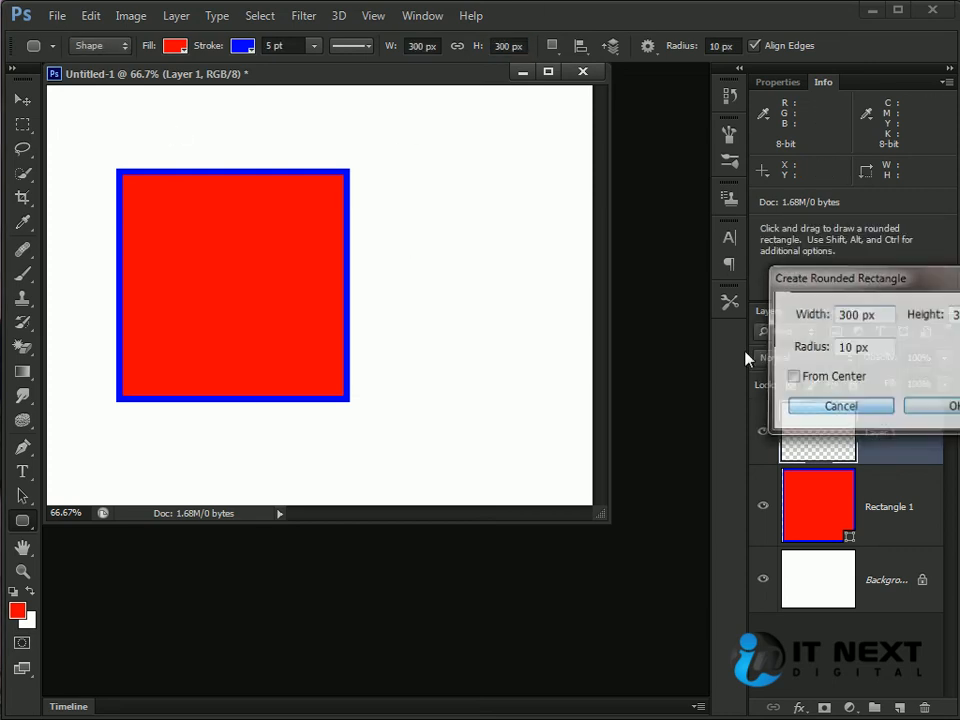
Step: Draw and delete a trial rounded rectangle about 428 by 293 px, and set the shape's width and height to 300 px
left_click_drag(201, 115, 467, 296)
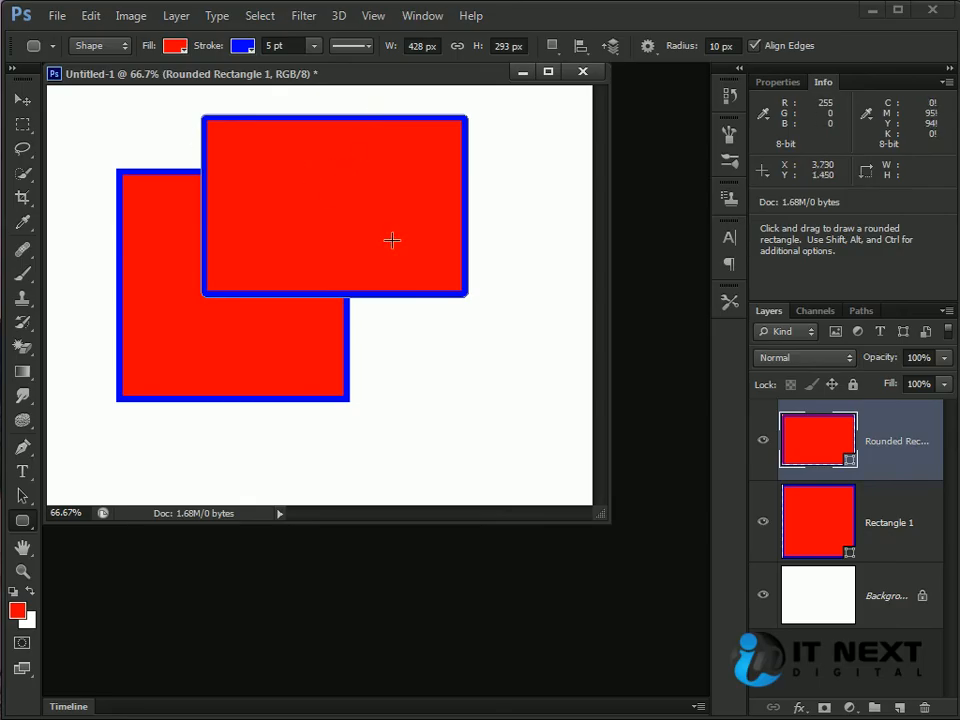
key("Delete")
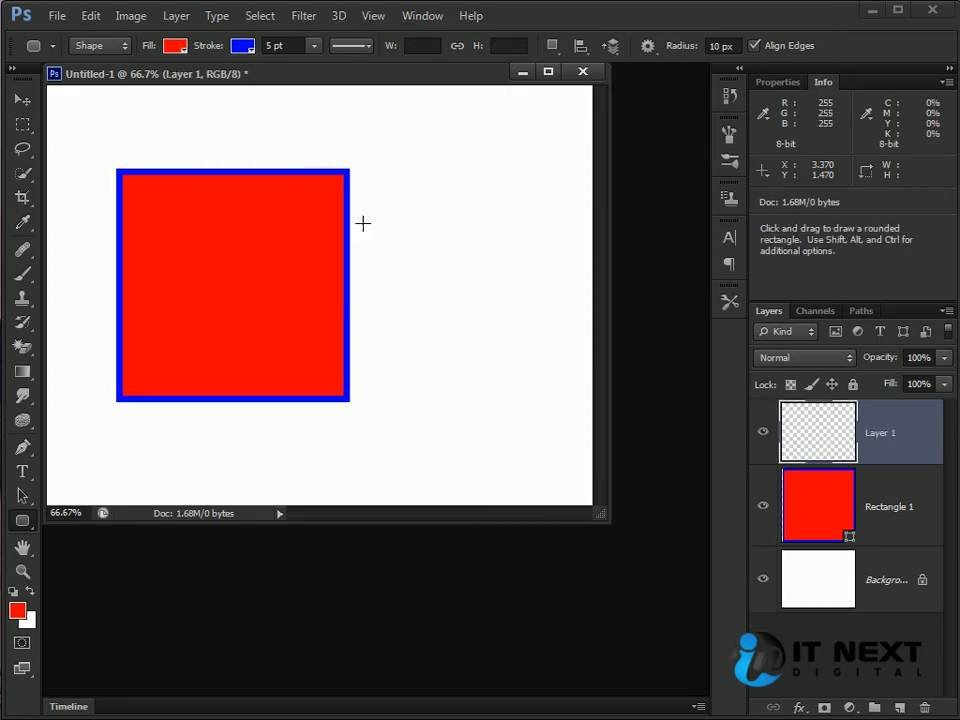
left_click(432, 48)
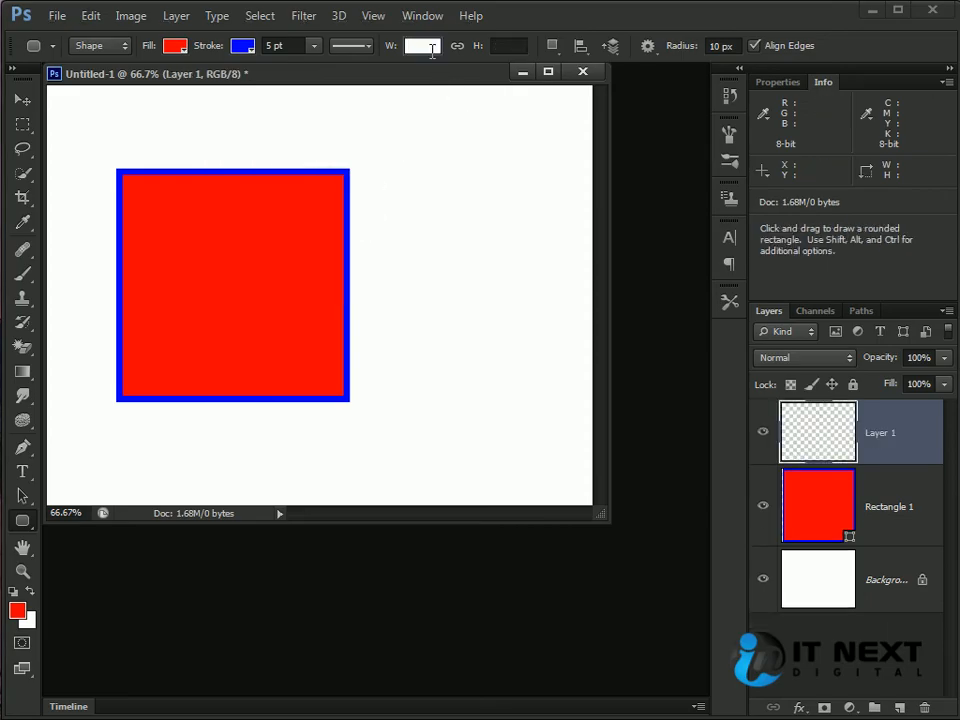
type("300")
key("Tab")
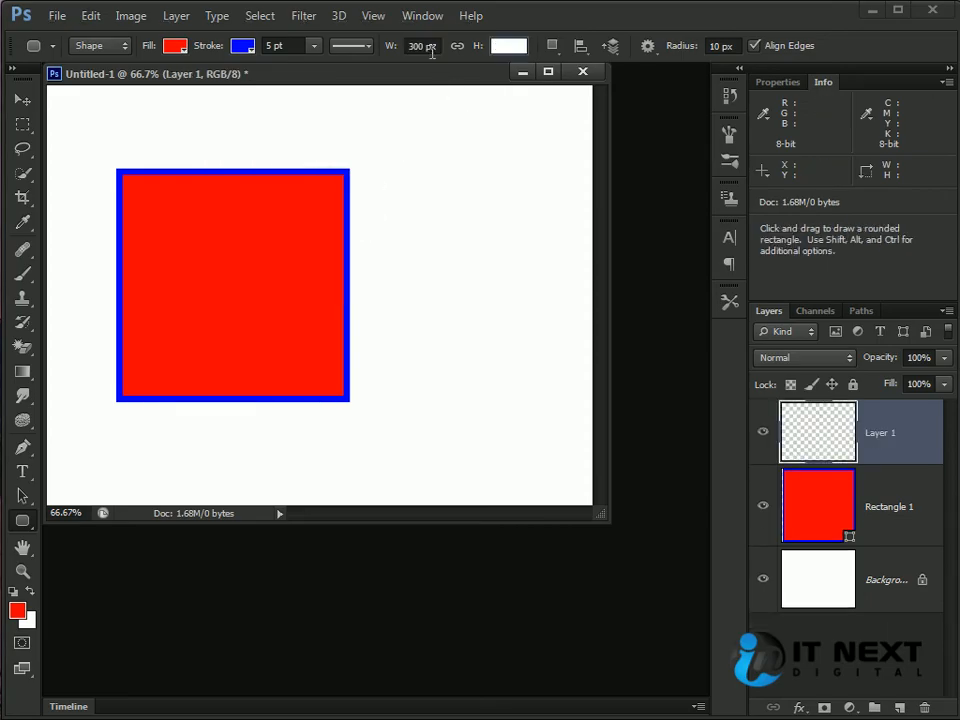
key("Return")
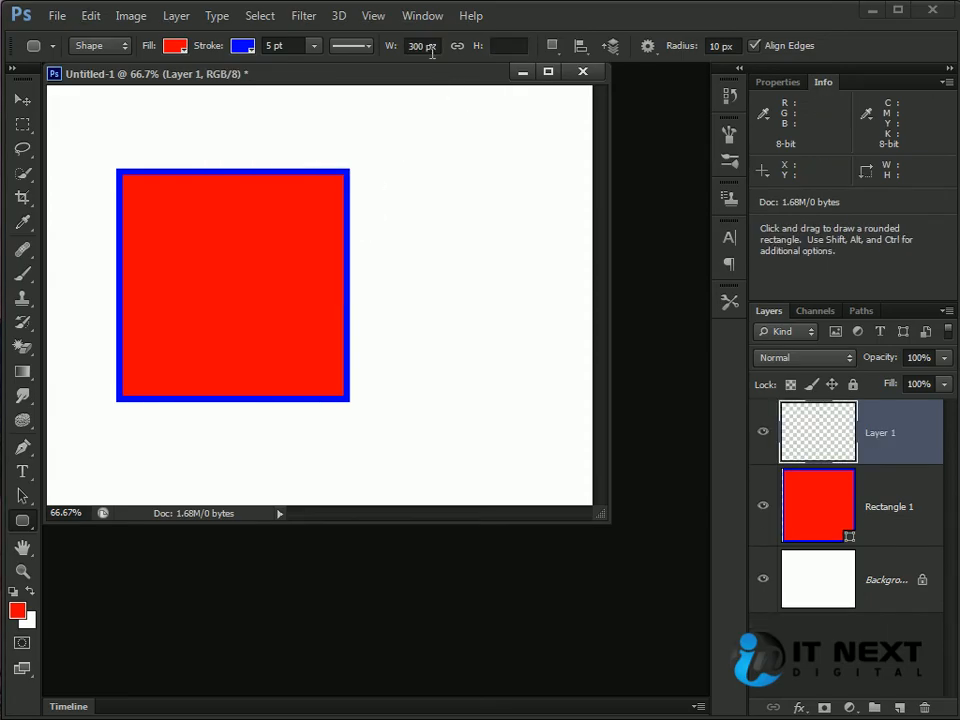
left_click(519, 45)
type("300")
key("Return")
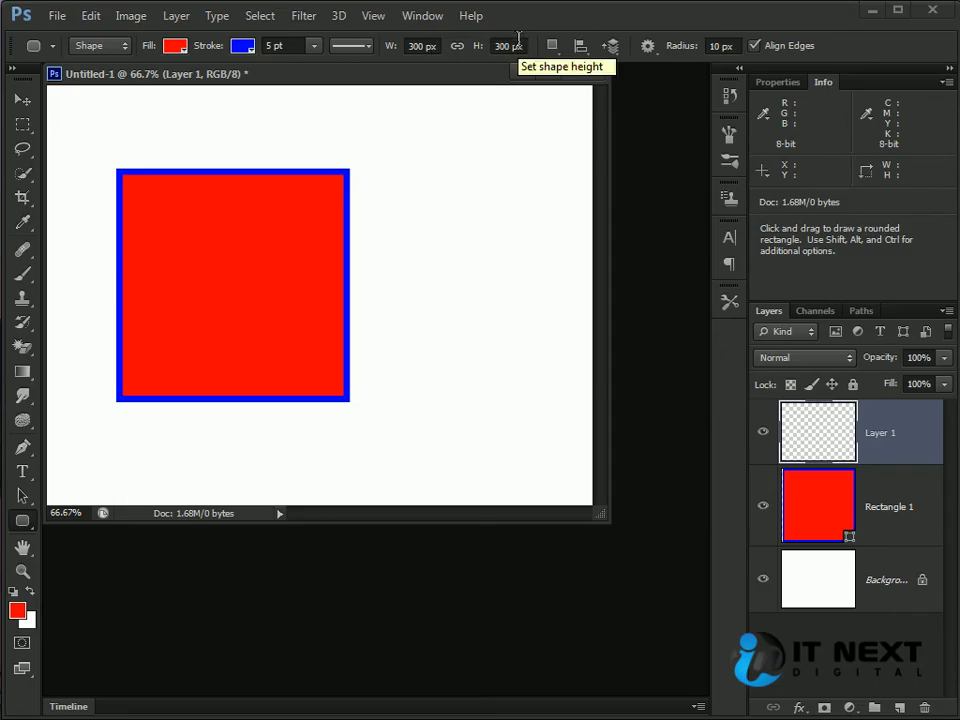
Step: Create a 300 by 300 px rounded rectangle with 10 px radius, and delete it after moving it beside the red square
left_click(434, 235)
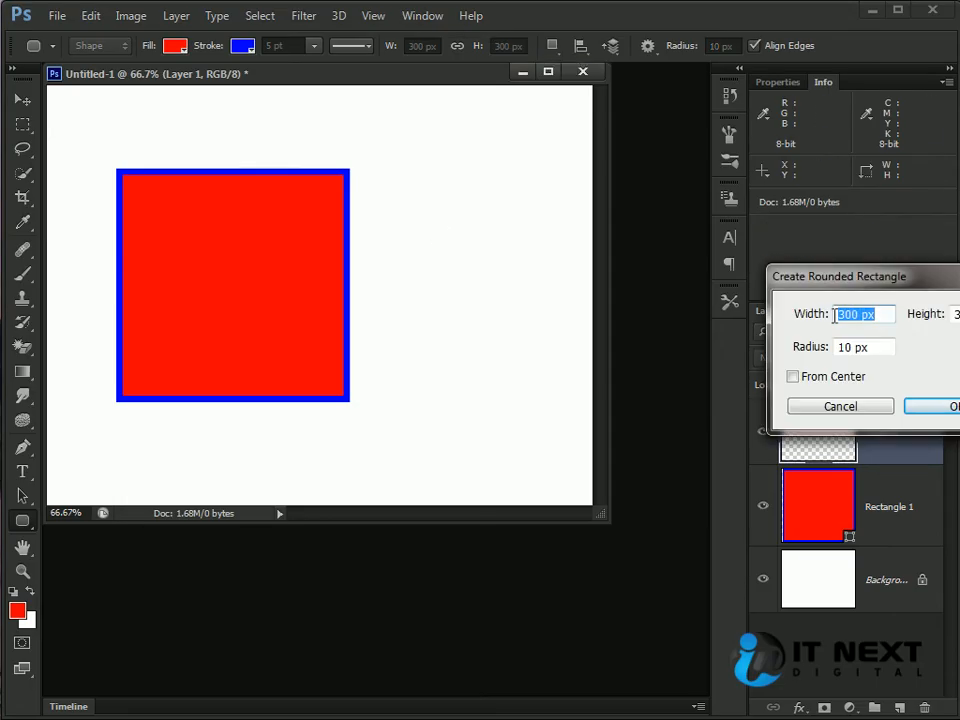
left_click_drag(851, 274, 421, 278)
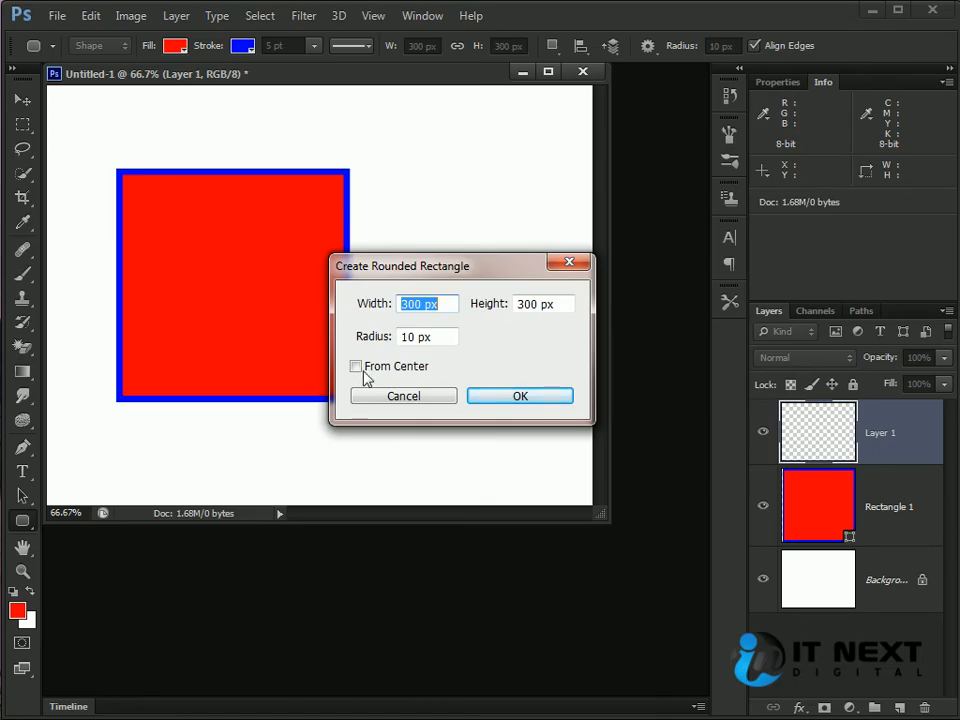
left_click(507, 401)
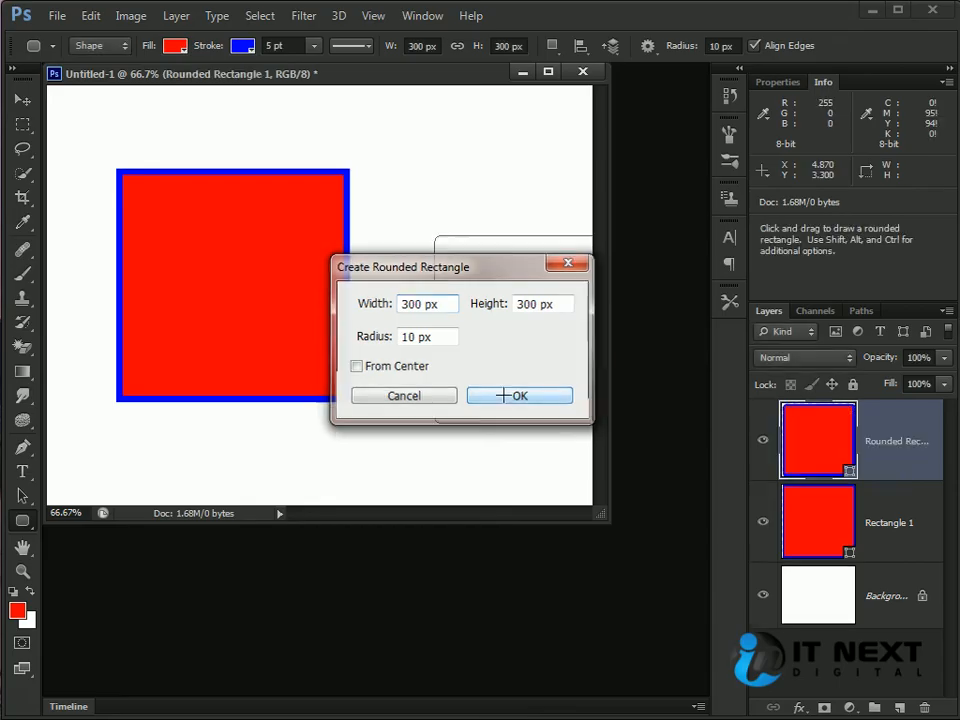
key("v")
left_click_drag(532, 296, 499, 246)
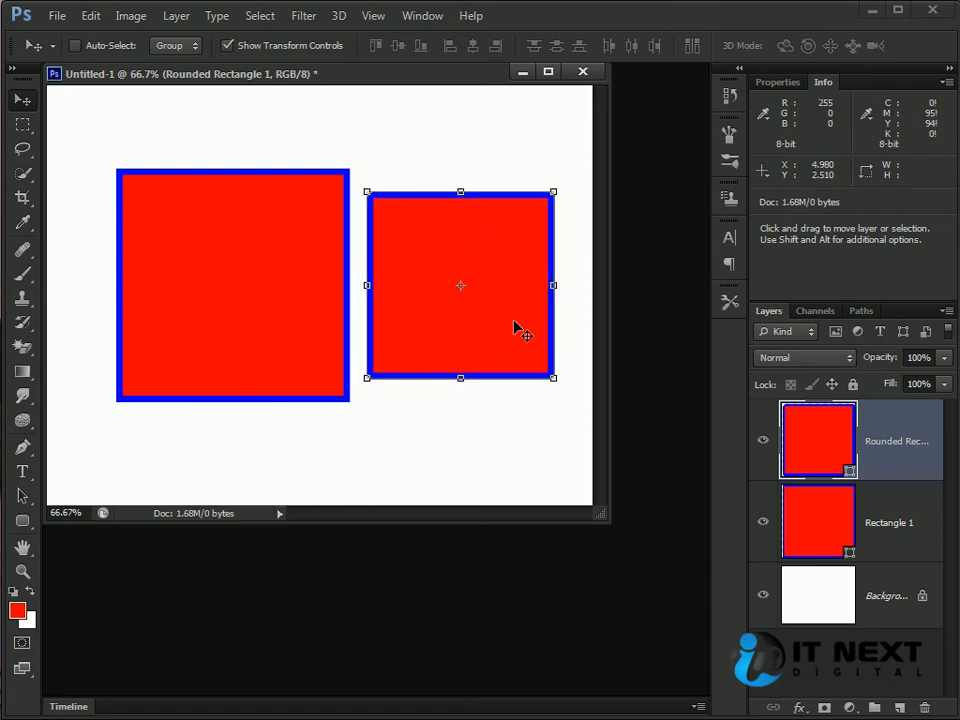
key("Delete")
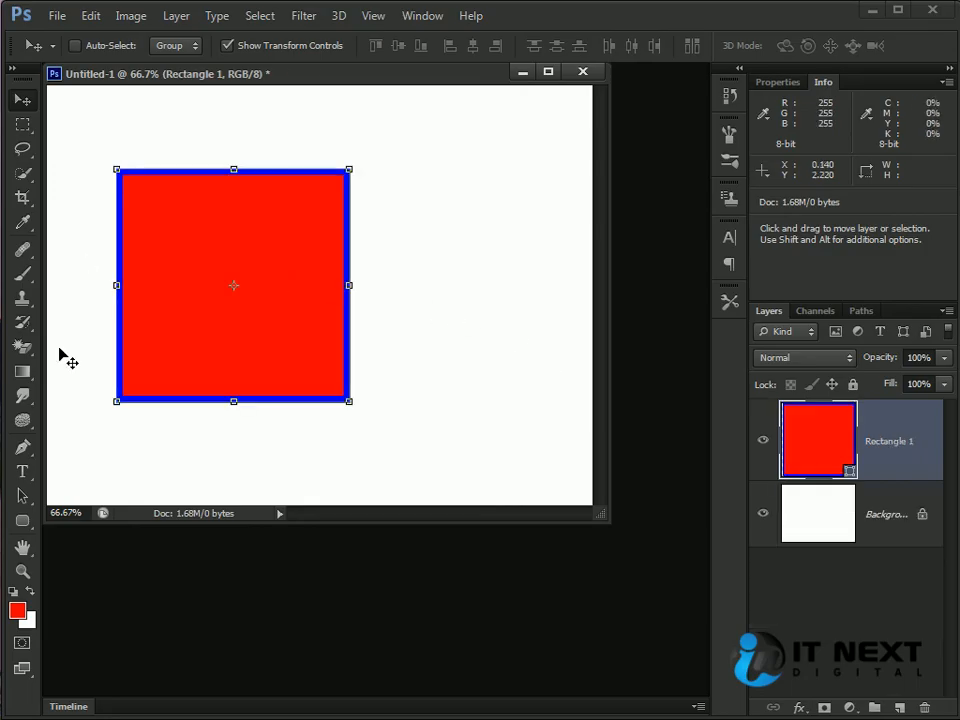
Step: Try drawing a rounded rectangle about 479 px square over the red square with a 10 px radius, undoing the attempt
left_click(22, 520)
left_click_drag(97, 127, 495, 422)
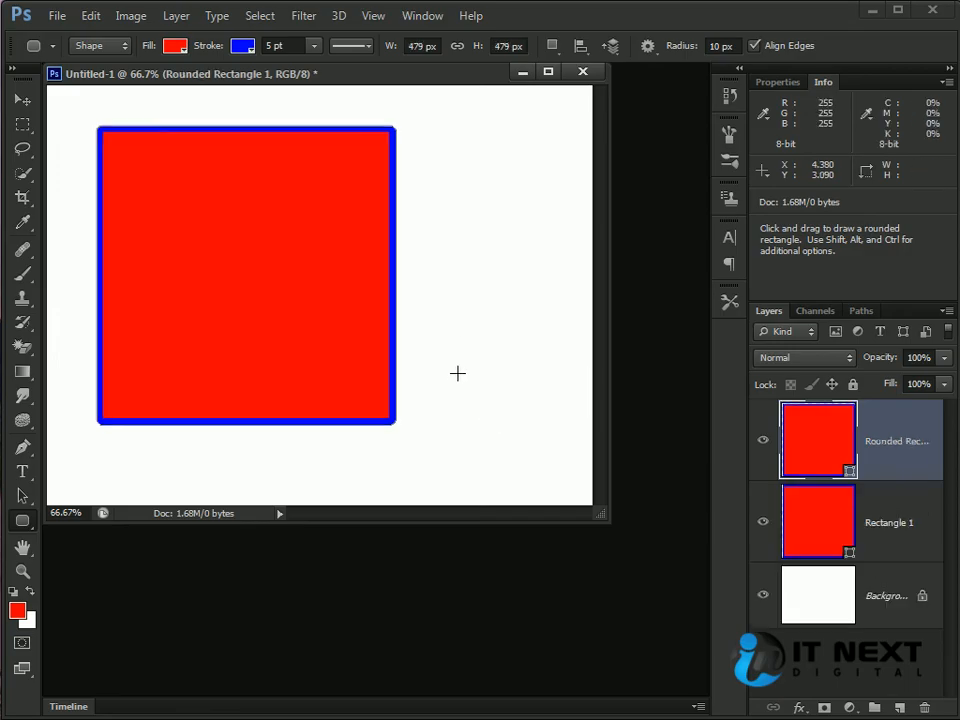
key("ctrl+z")
left_click_drag(109, 116, 527, 446)
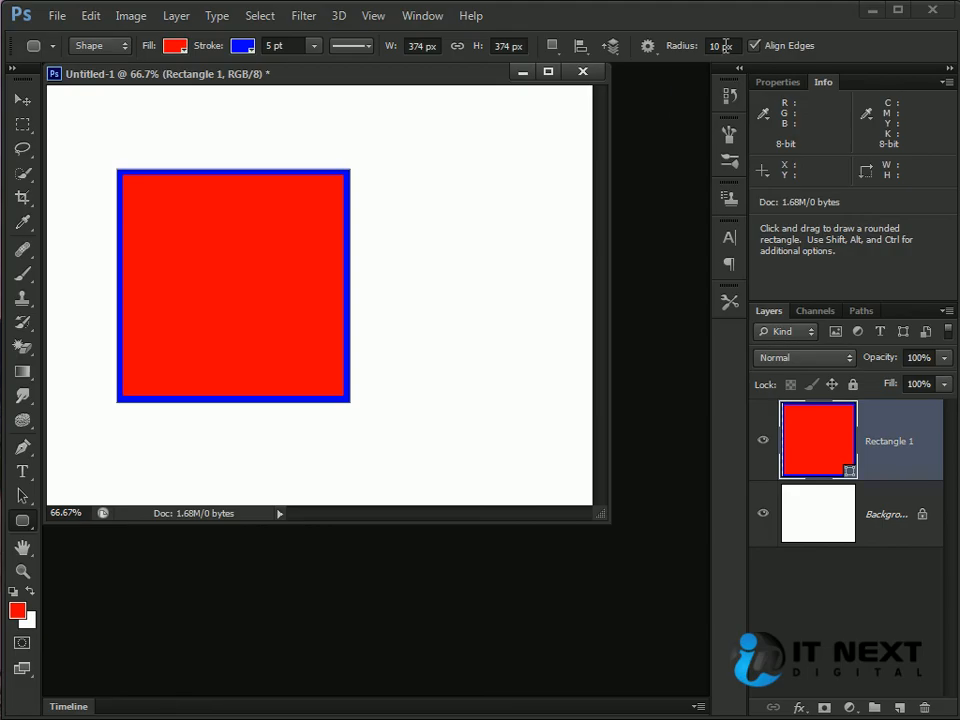
Step: Set the corner radius to 500 px, and try a rounded rectangle overlapping the red square, undoing it
left_click(722, 46)
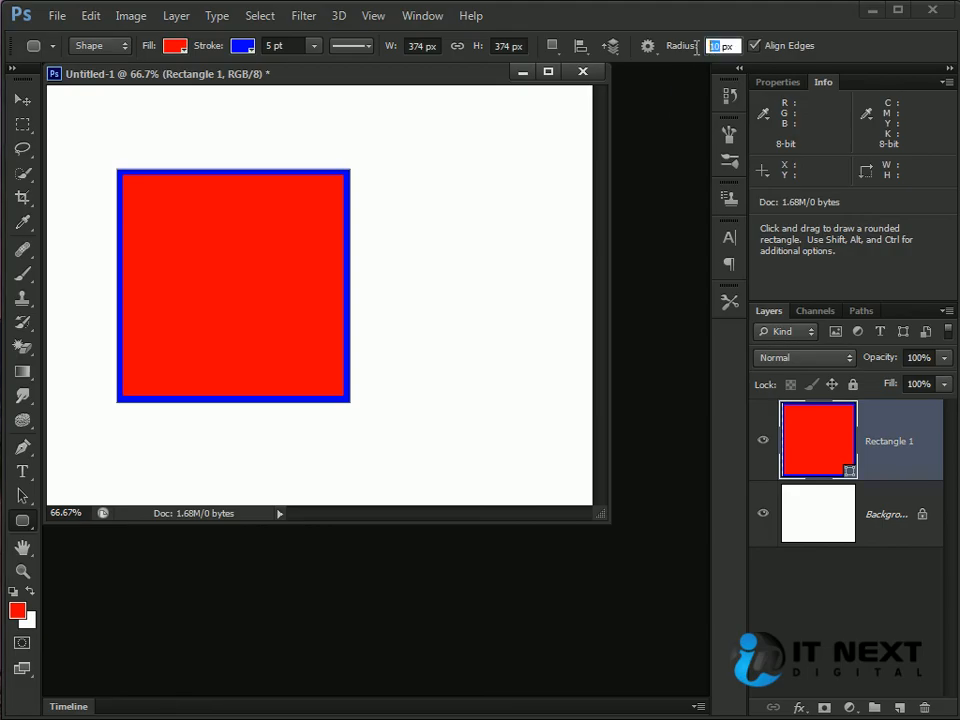
type("500")
mouse_move(172, 132)
left_mouse_down()
mouse_move(508, 478)
mouse_move(493, 463)
left_mouse_up()
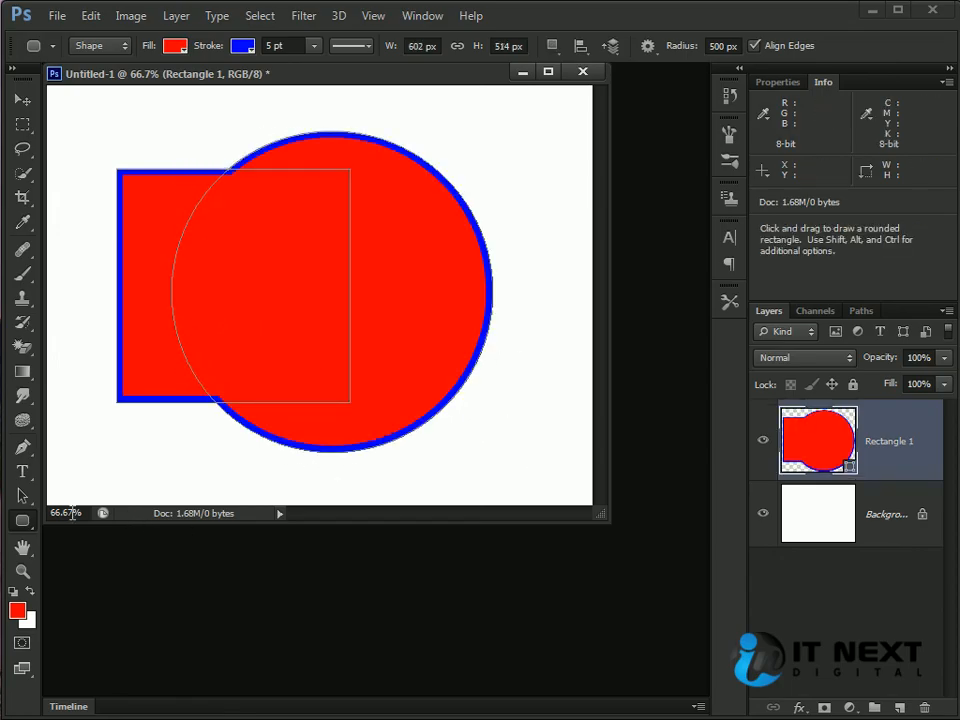
key("ctrl+z")
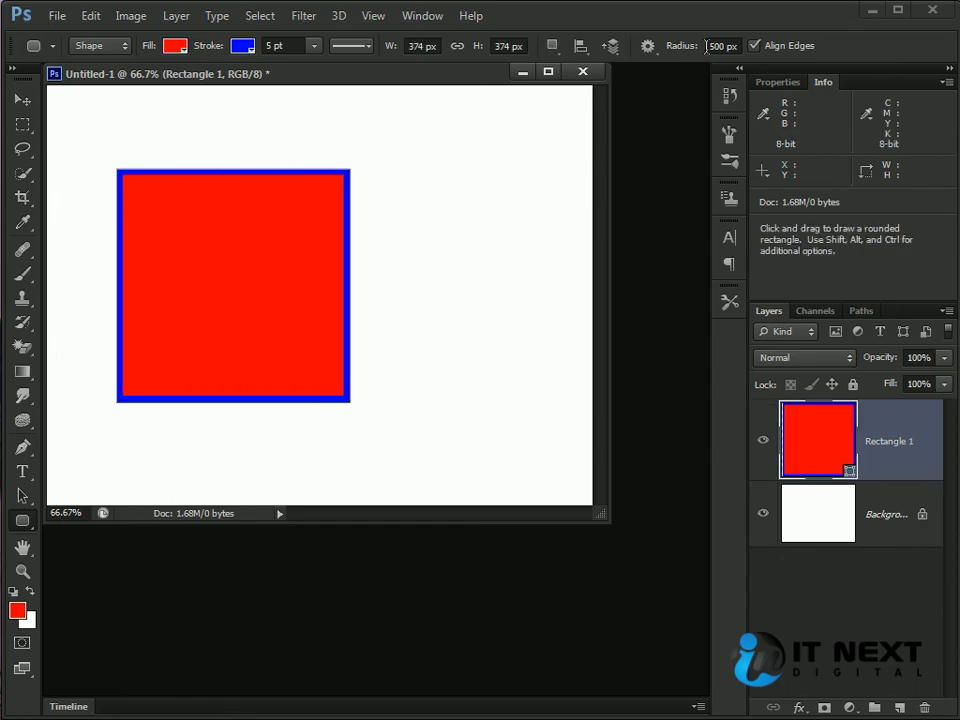
Step: Set the corner radius to 50 px, and try a rounded rectangle about 547 by 532 px, undoing it
double_click(722, 46)
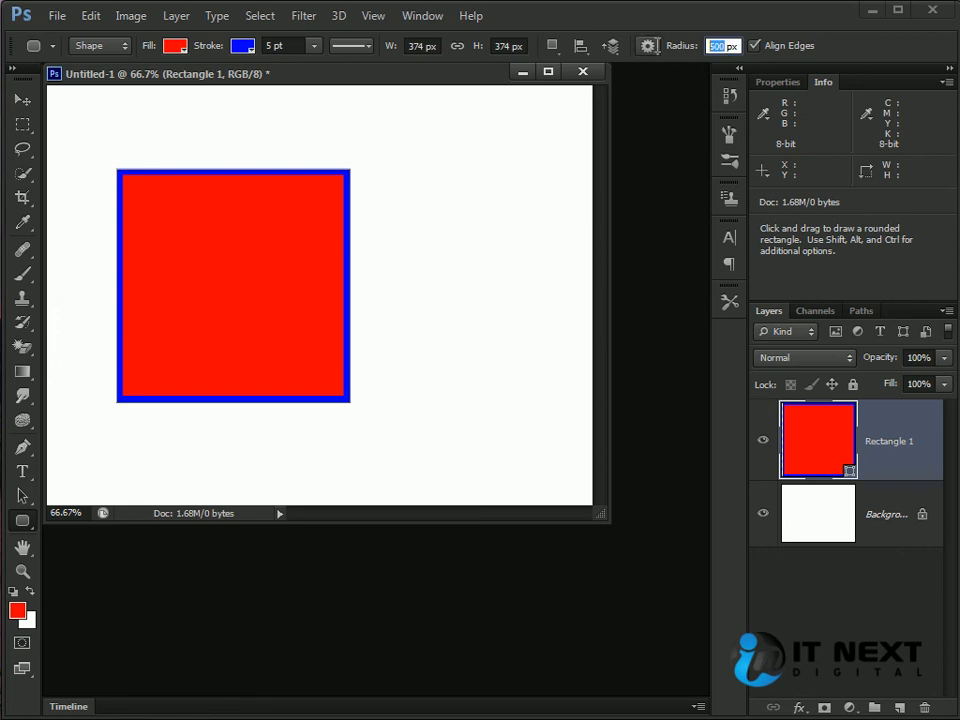
type("50")
mouse_move(126, 135)
left_mouse_down()
mouse_move(222, 237)
mouse_move(379, 358)
mouse_move(561, 465)
left_mouse_up()
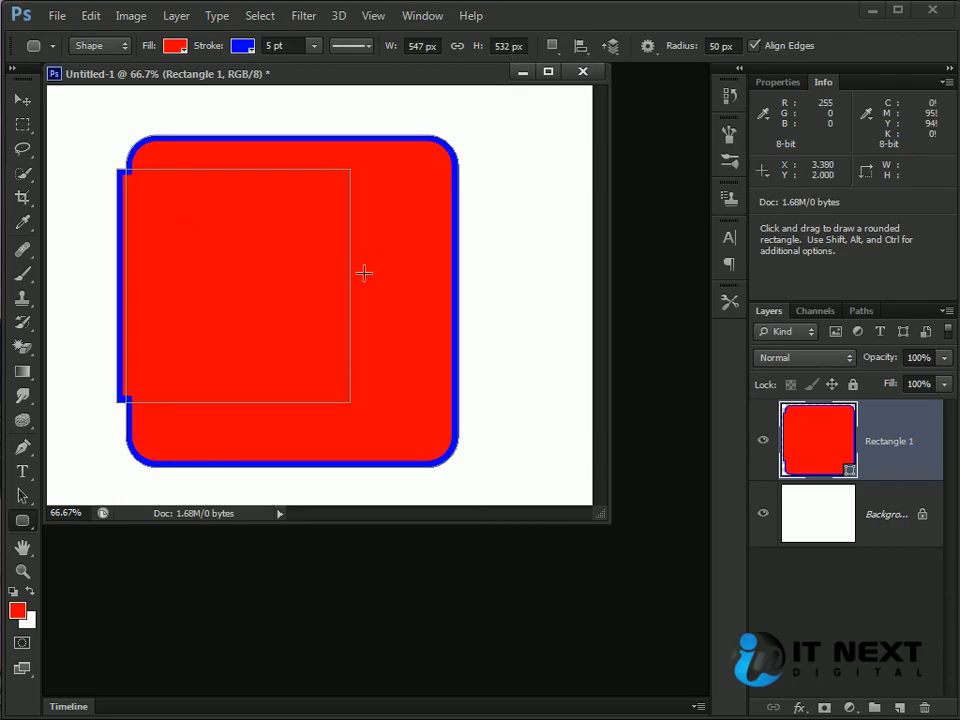
key("ctrl+z")
Step: Set the corner radius back to 10 px, and undo a small trial rounded rectangle drawn at the square's lower right
left_click(720, 47)
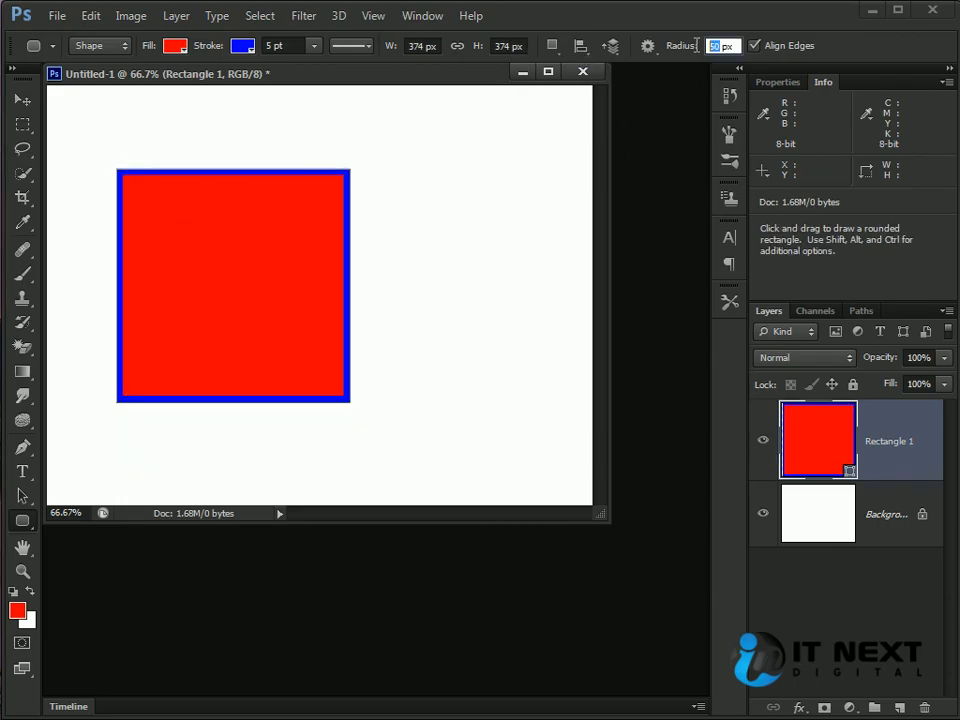
type("5")
key("Return")
left_click_drag(382, 337, 503, 446)
key("ctrl+z")
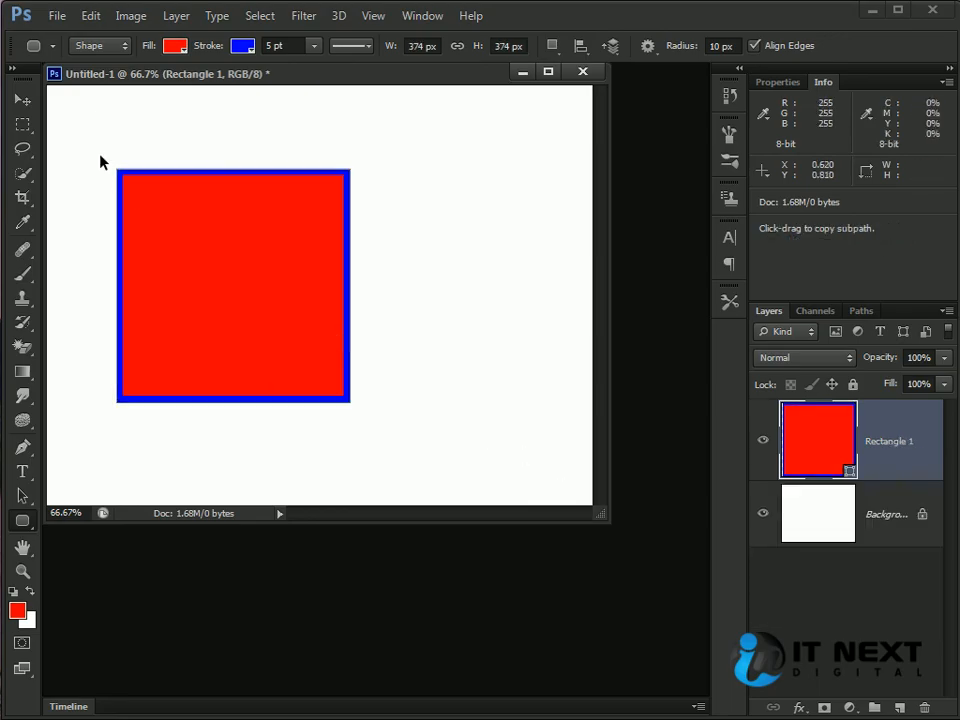
Step: Delete the large red square, and draw a plain rectangle about 221 by 53 px near the canvas's upper left
left_click(22, 100)
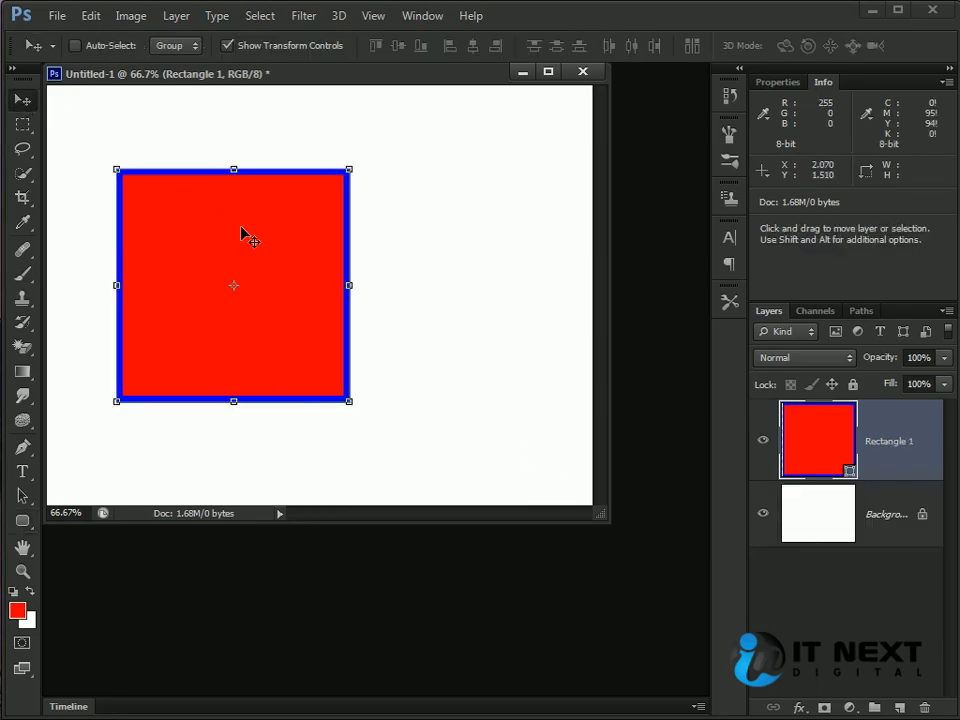
key("Delete")
left_click_drag(22, 520, 65, 522)
left_click_drag(108, 143, 245, 174)
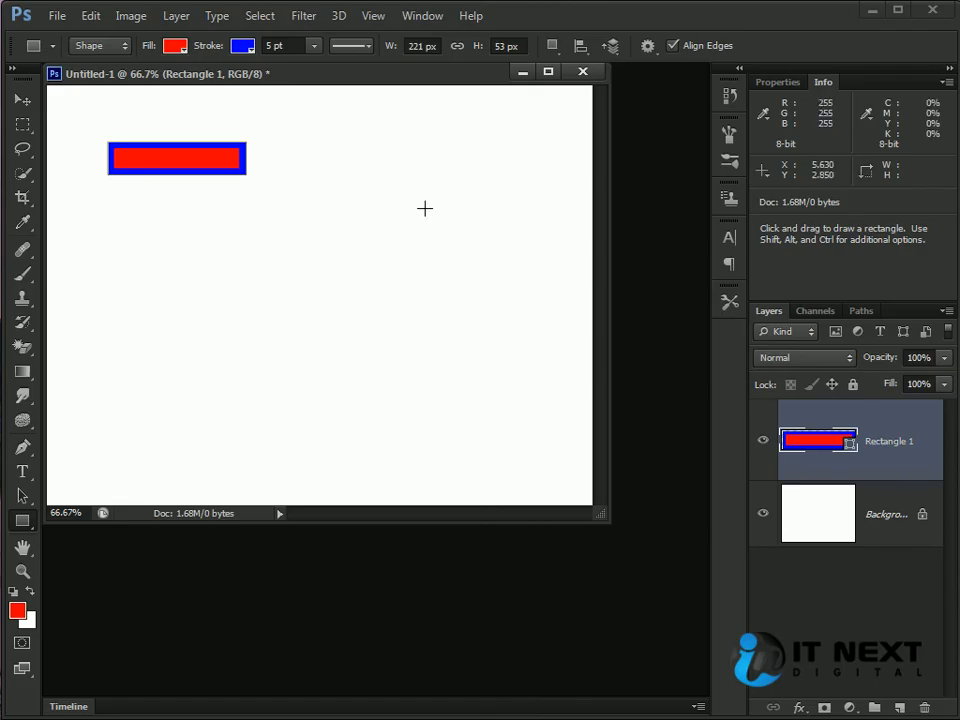
Step: Remove the stroke from the small rectangle, and delete the shape with the Move tool
left_click(245, 47)
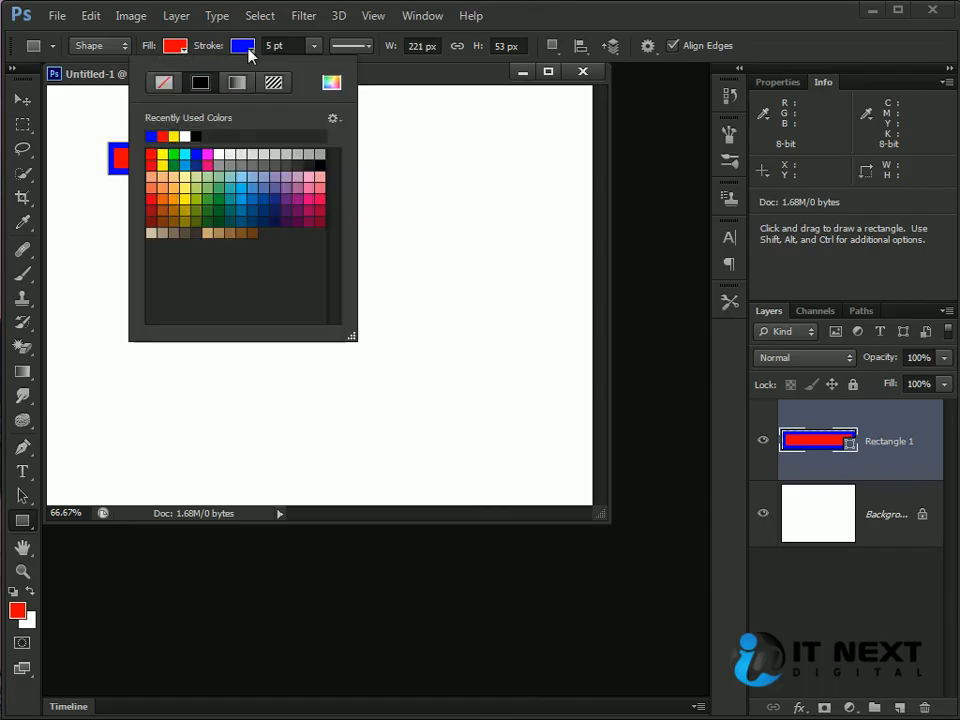
left_click(163, 82)
left_click(413, 63)
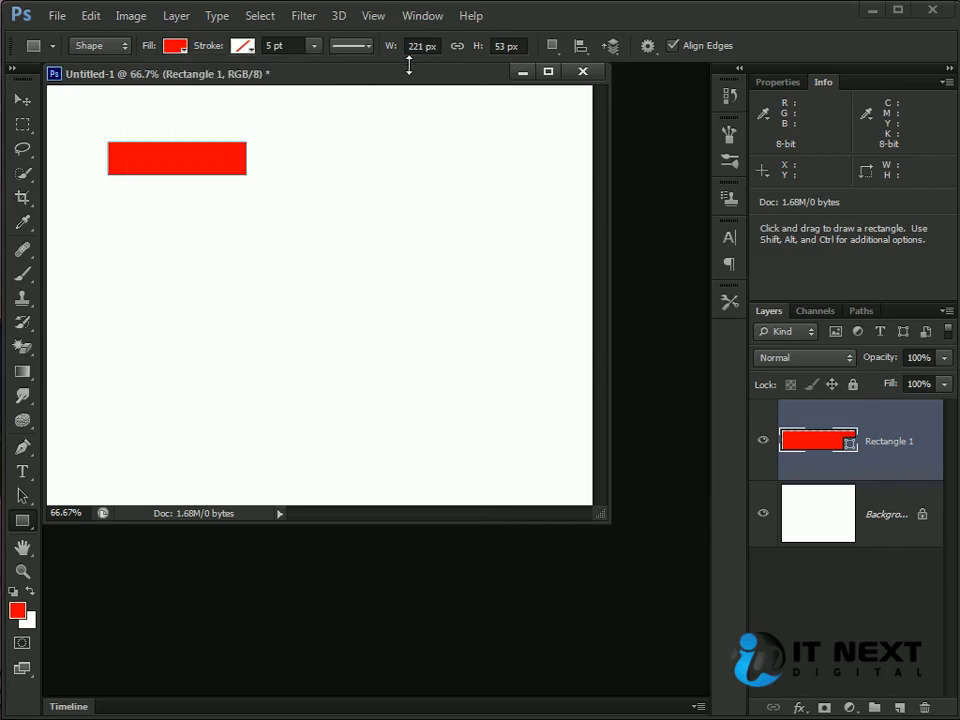
key("v")
left_click_drag(219, 166, 227, 180)
key("Delete")
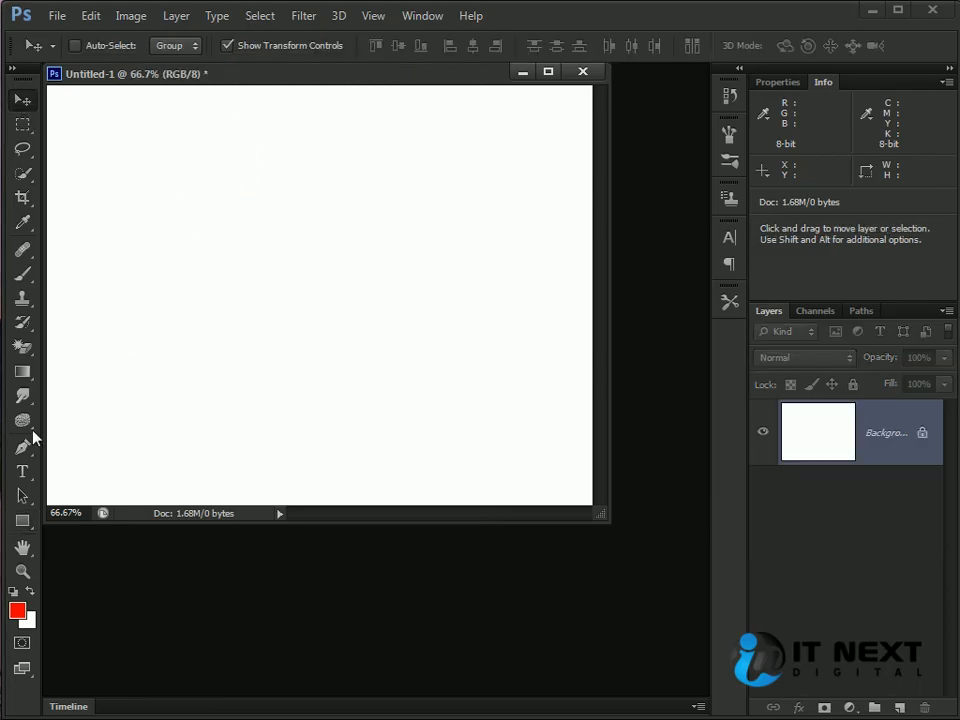
Step: Draw a new stroked rectangle about 239 by 56 px near the canvas's upper left, and delete it
left_click(24, 376)
left_click(22, 520)
left_click_drag(88, 141, 238, 176)
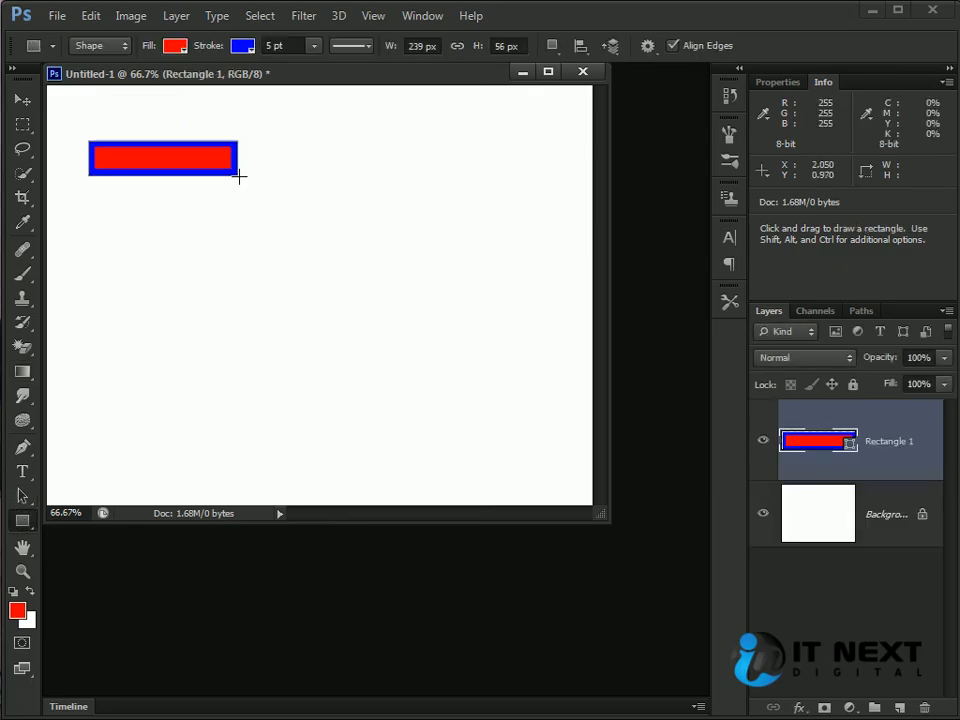
key("Delete")
Step: Set the stroke to no color, and draw a red rectangle about 281 by 86 px in the canvas's upper-left area
left_click(243, 46)
left_click(166, 84)
left_click_drag(75, 108, 248, 160)
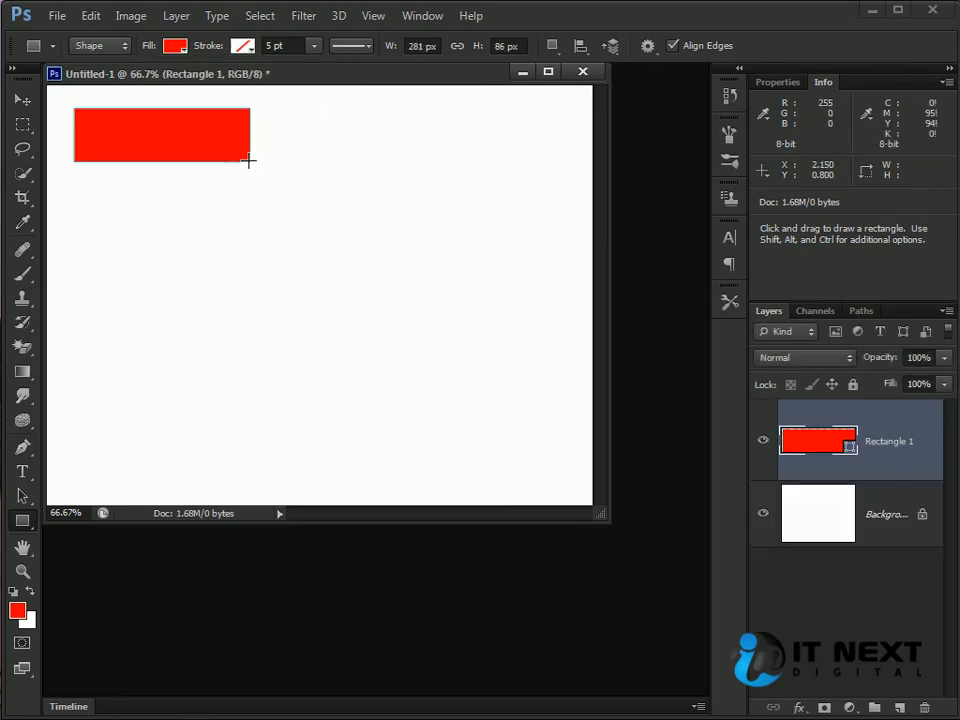
Step: Draw a red rounded rectangle about 288 by 68 px with a 10 px radius just below the rectangle, and deselect its layer
right_click(24, 520)
left_click(108, 535)
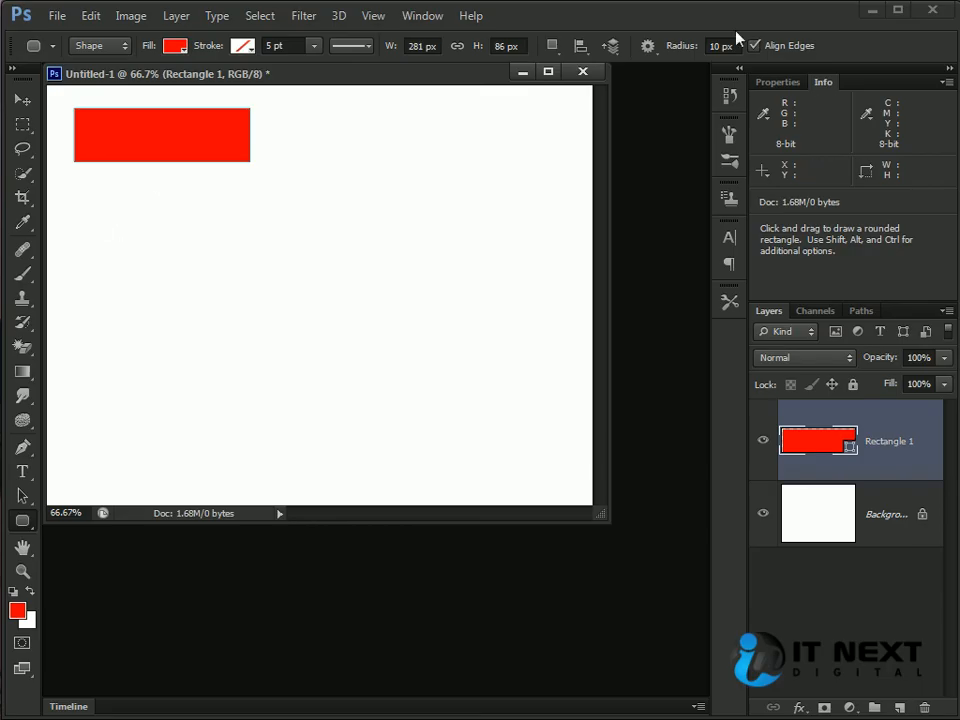
left_click_drag(78, 175, 253, 218)
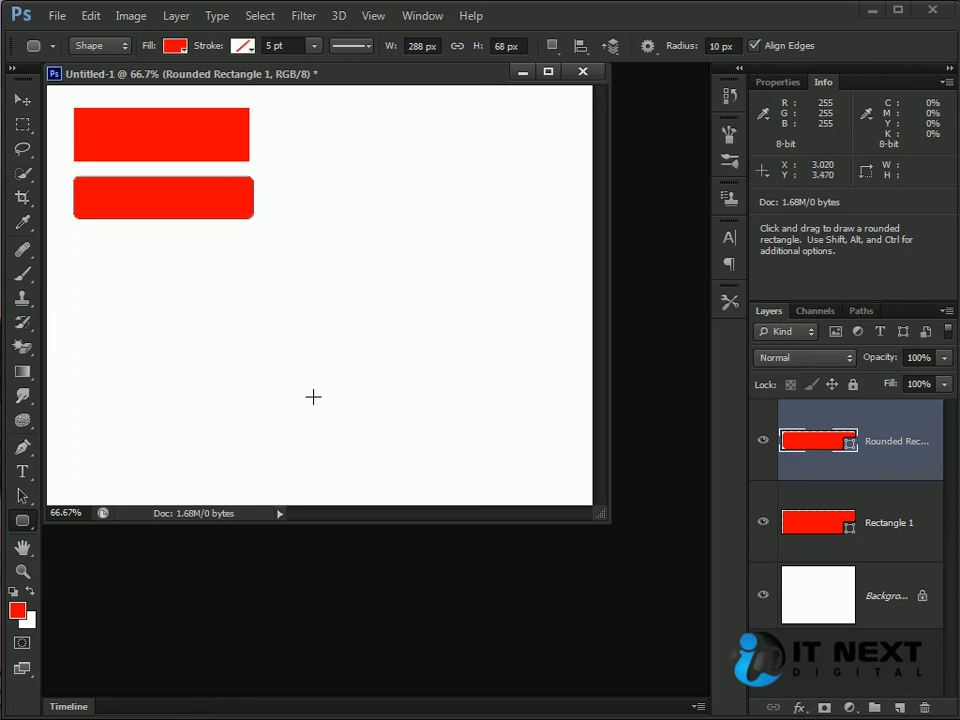
left_click(22, 100)
left_click(406, 258)
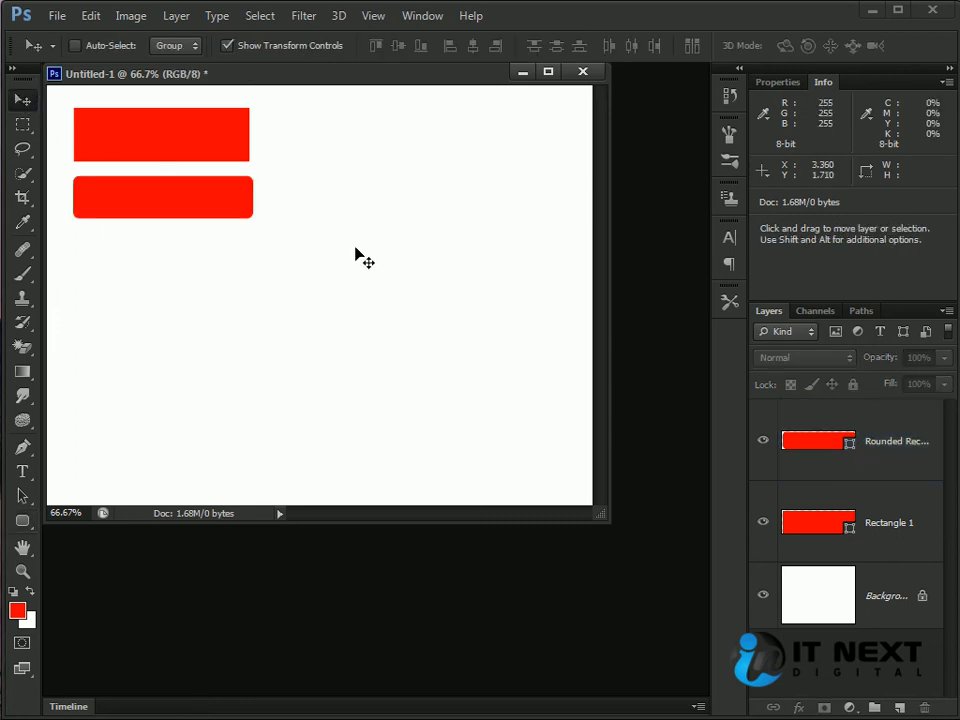
Step: Draw a red circle about 286 px in diameter with the Ellipse tool, and move it to the right of the two rectangles
left_click(23, 521)
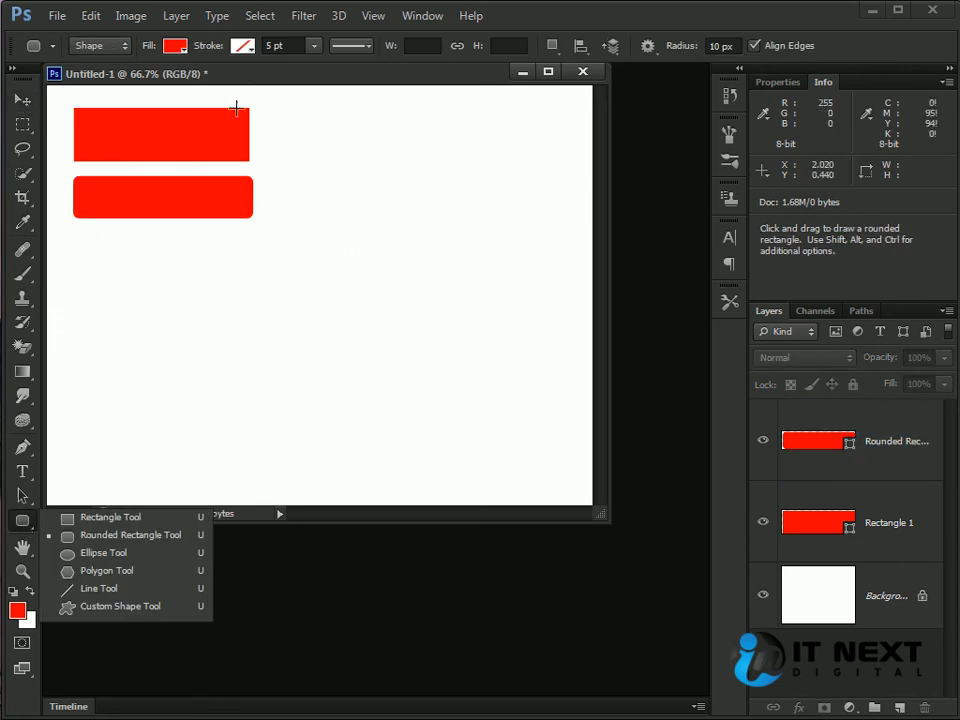
left_click(160, 557)
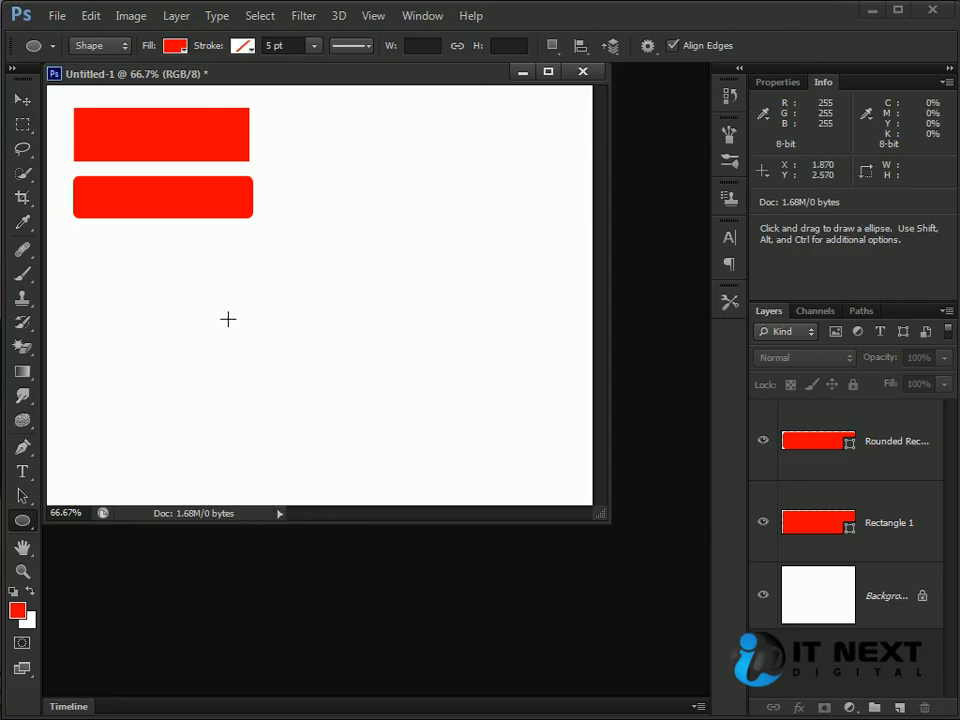
left_click_drag(197, 257, 395, 430)
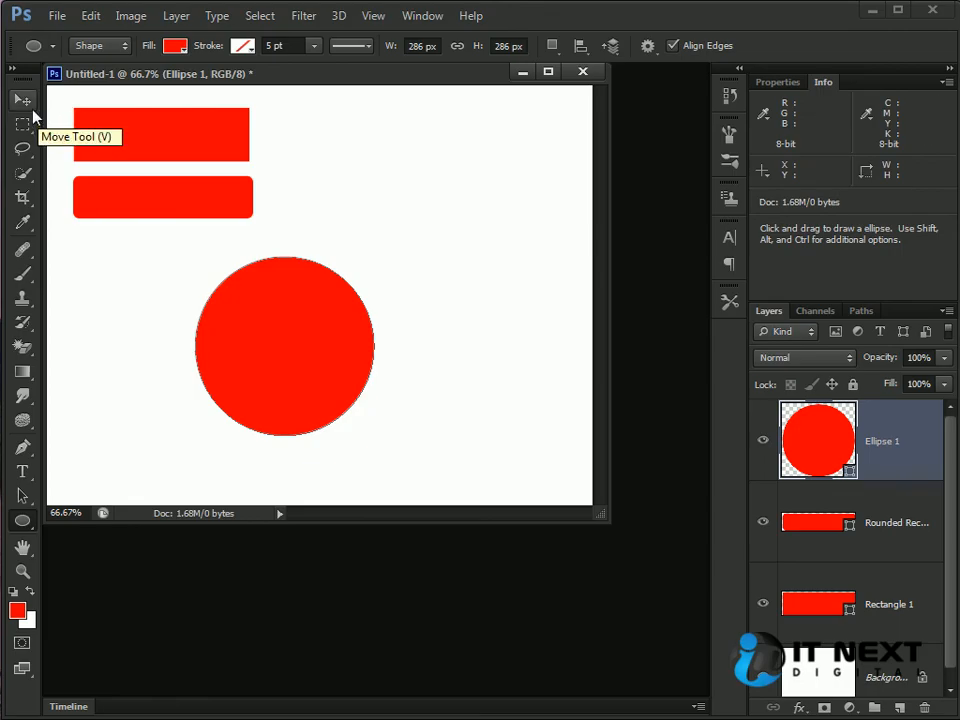
left_click(30, 107)
left_click_drag(312, 292, 433, 208)
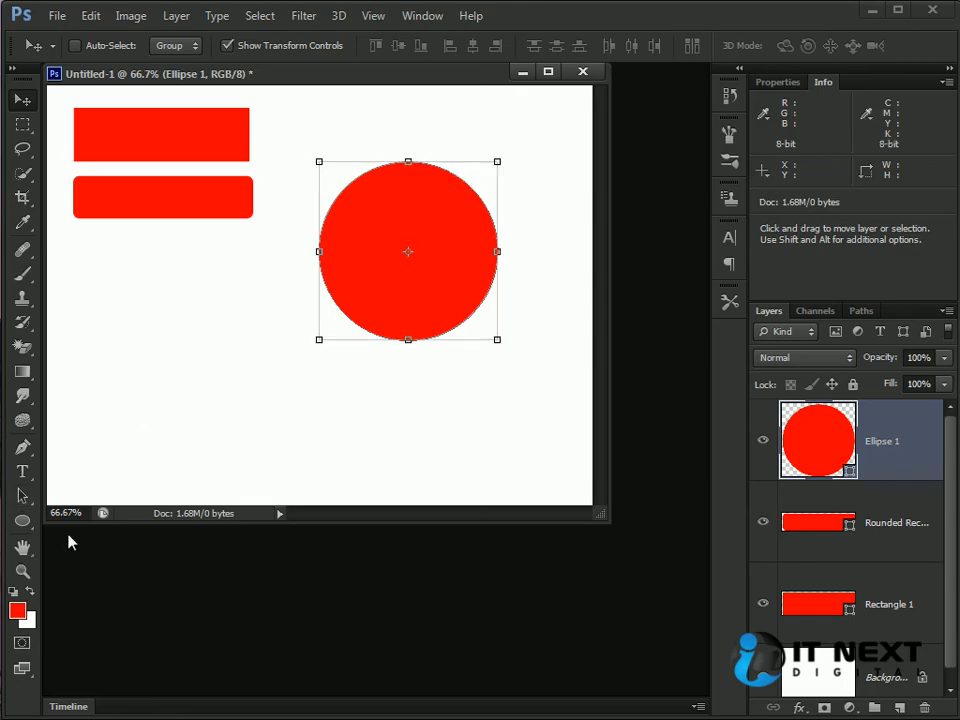
Step: Draw a closed, irregular six-point shape with the Pen tool in the canvas's lower-left area, and delete it
left_click(22, 447)
left_click_drag(227, 302, 258, 293)
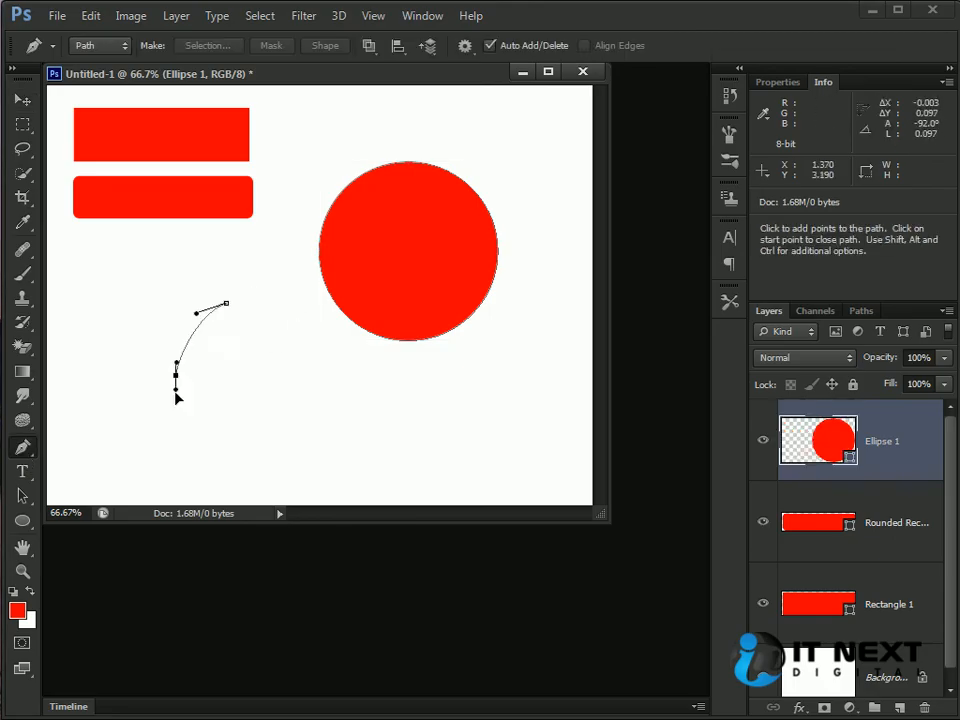
left_click_drag(176, 375, 177, 392)
left_click_drag(203, 422, 219, 429)
left_click_drag(313, 436, 324, 420)
left_click_drag(328, 369, 319, 356)
left_click_drag(288, 314, 282, 308)
left_click(226, 303)
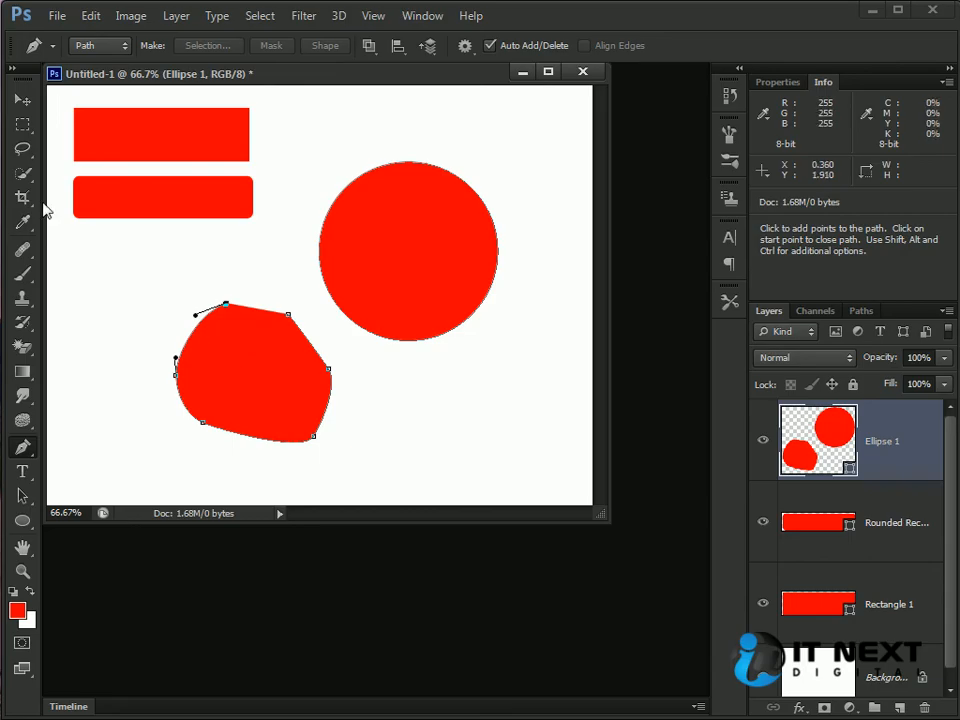
left_click(22, 100)
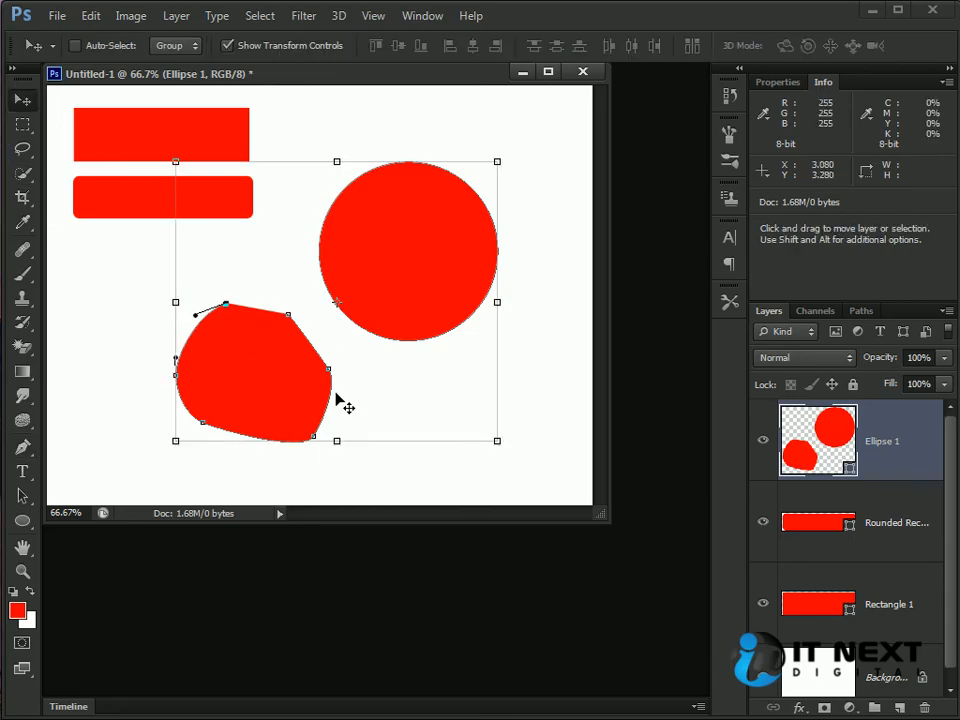
key("Delete")
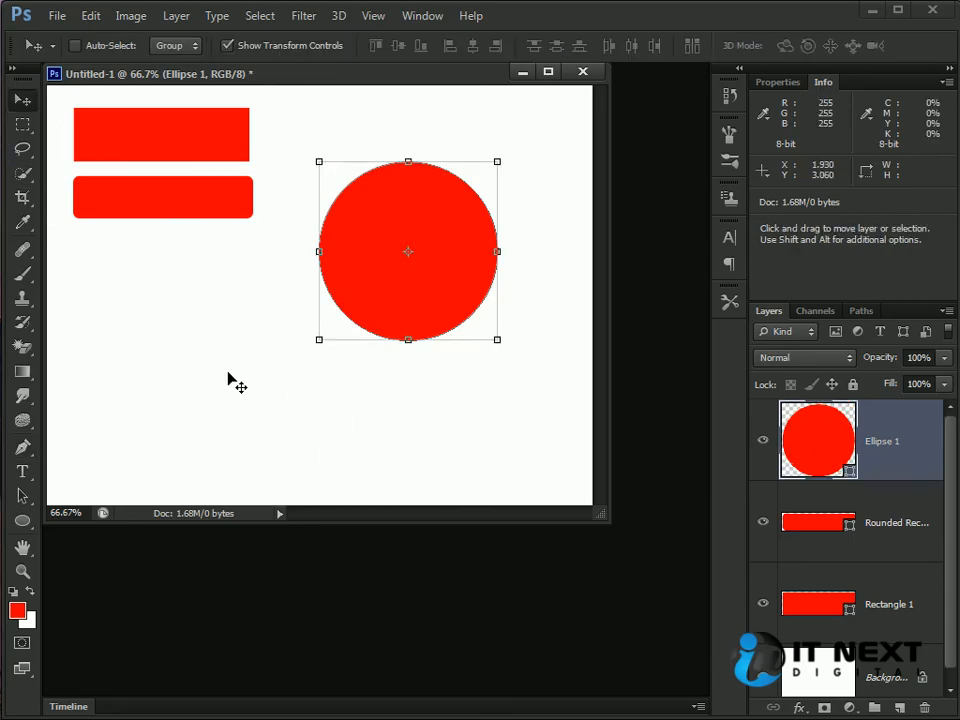
Step: Move the red circle directly beneath the rounded rectangle, and activate the Ellipse tool
left_click_drag(443, 315, 210, 372)
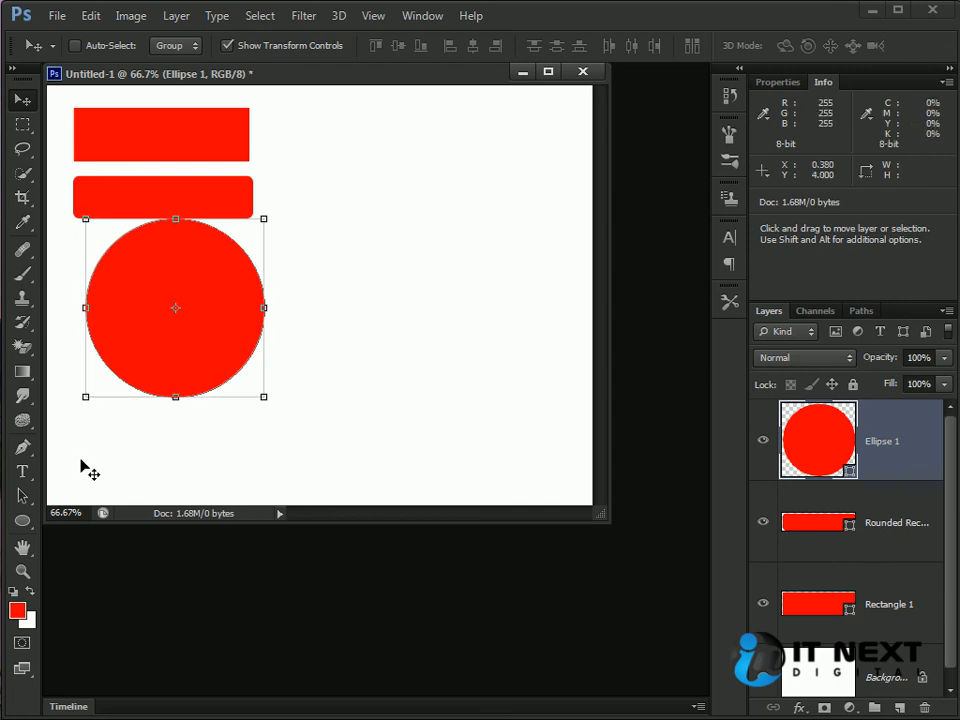
left_click(22, 520)
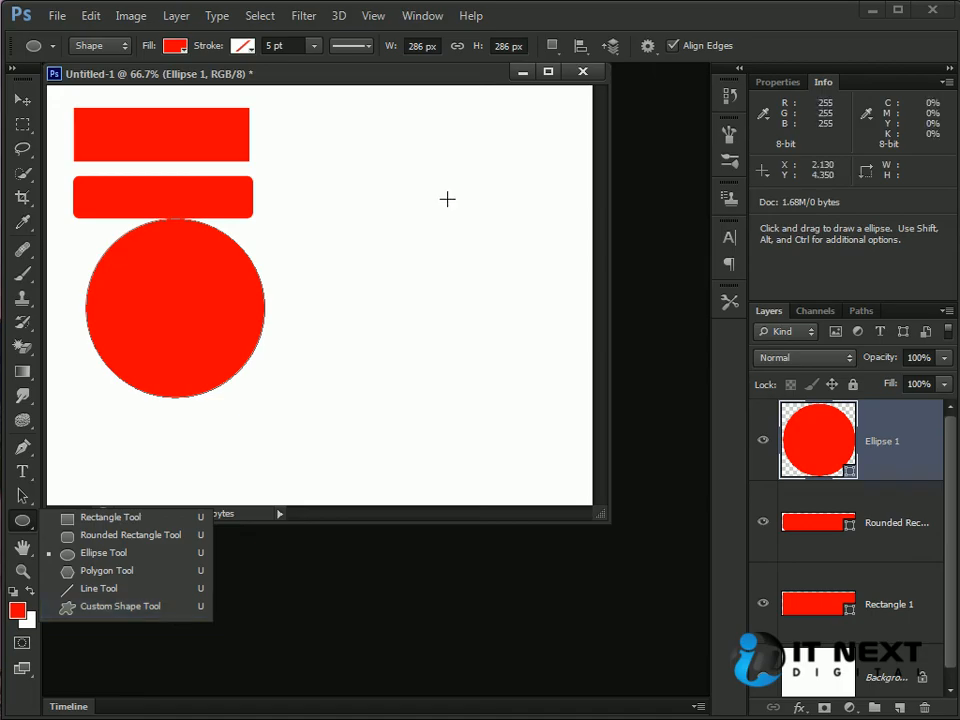
left_click(415, 73)
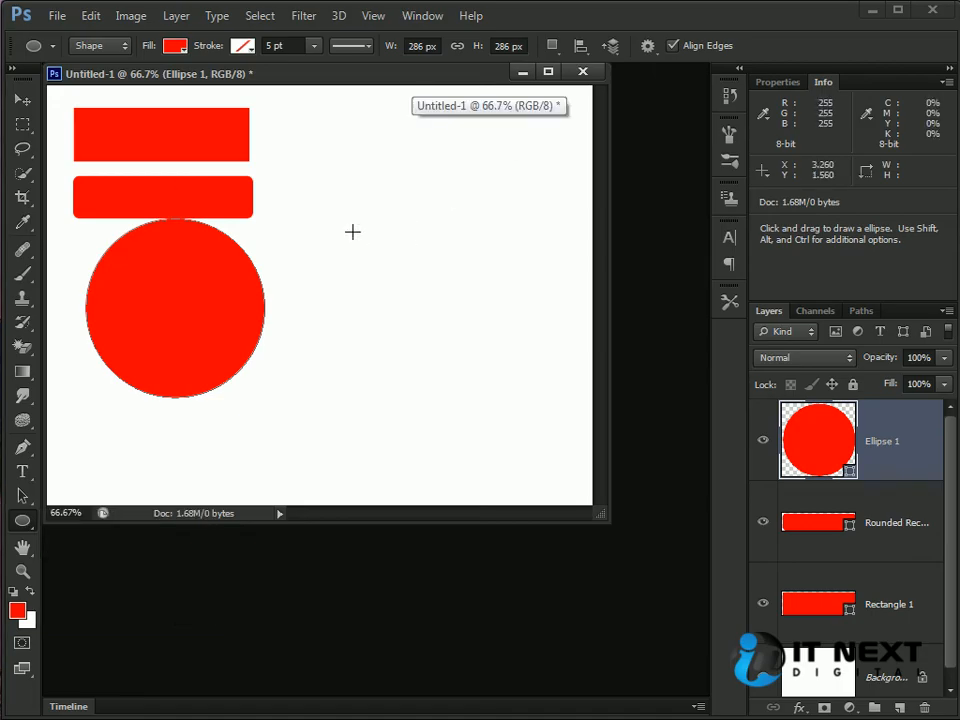